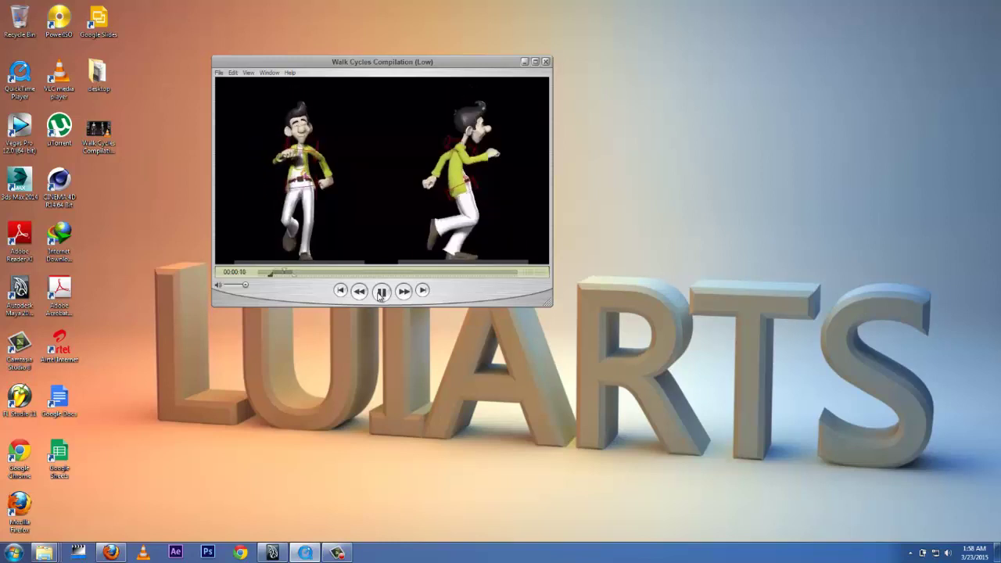
Step: Pause the Walk Cycles Compilation clip at 00:00:11 and minimize QuickTime Player
{"action": "left_click", "coordinate": [381, 292]}
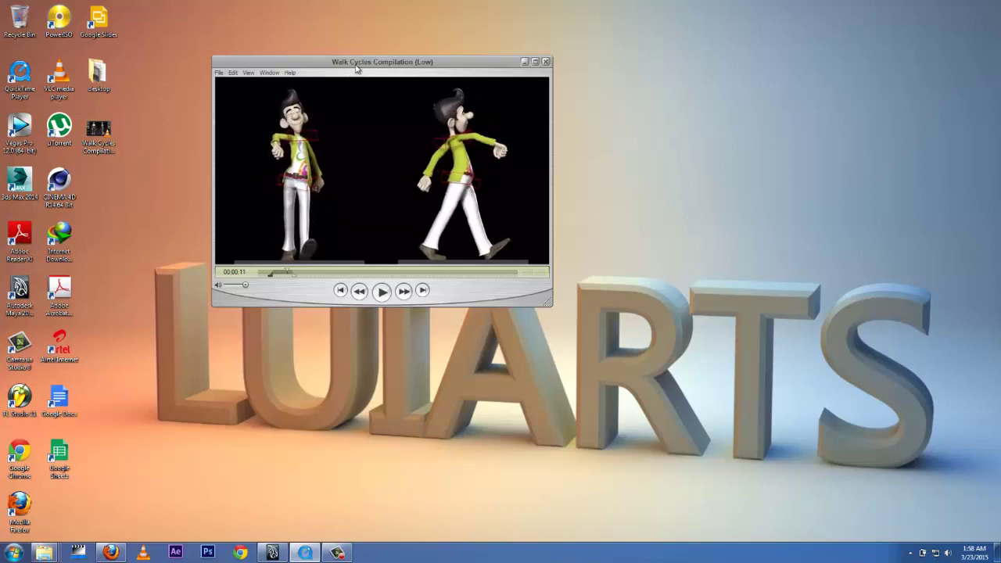
{"action": "left_click_drag", "start_coordinate": [356, 67], "coordinate": [354, 76]}
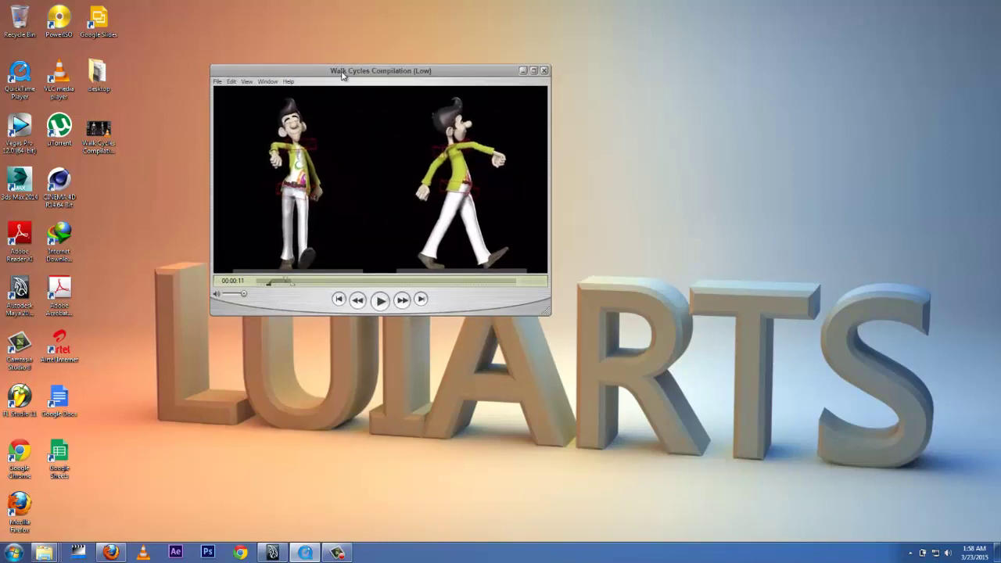
{"action": "left_click", "coordinate": [523, 71]}
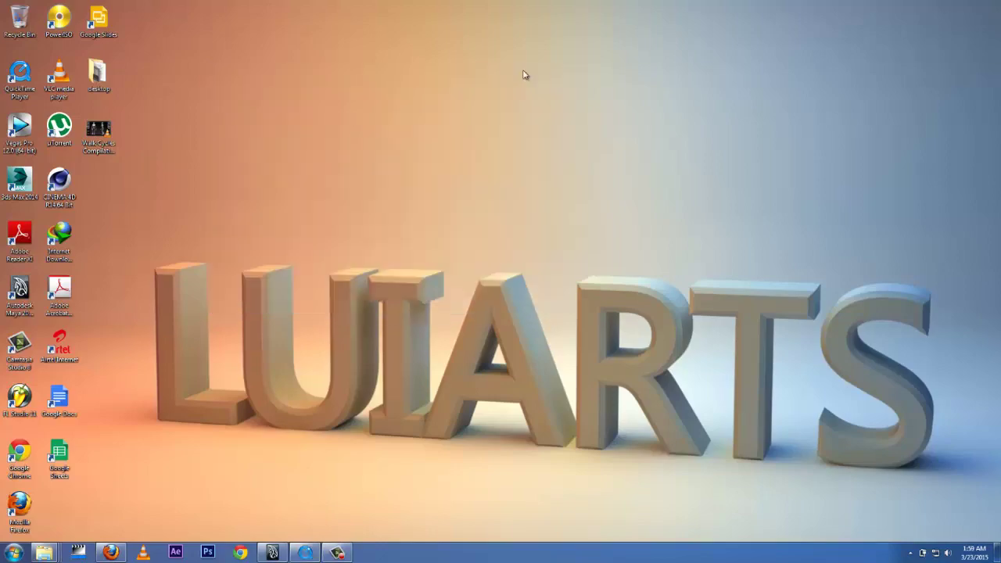
Step: Restore Maya and orbit and zoom around the Minion rig to inspect it
{"action": "left_click", "coordinate": [272, 553]}
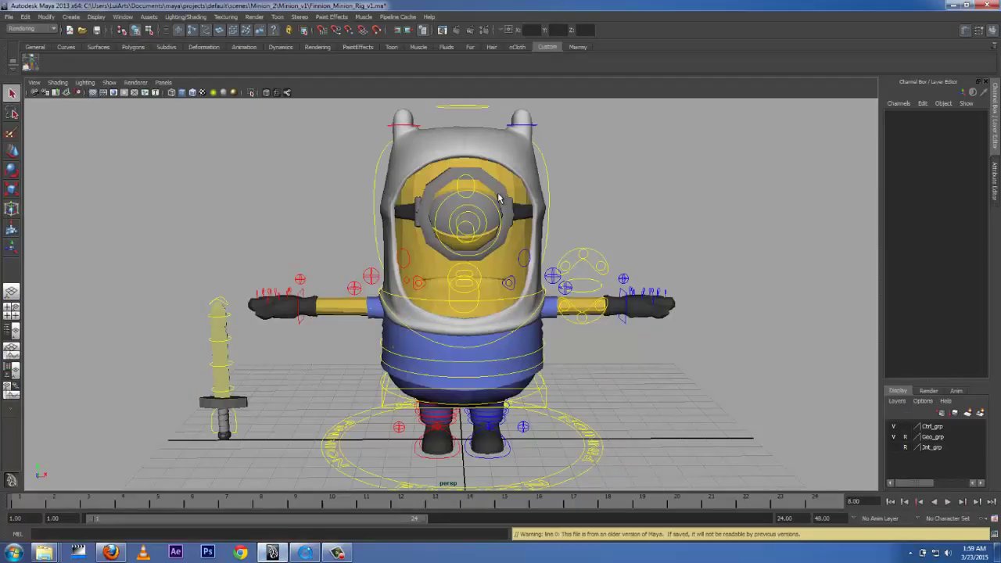
{"action": "left_click_drag", "start_coordinate": [499, 199], "coordinate": [457, 269], "text": "alt"}
{"action": "scroll", "coordinate": [407, 197], "scroll_direction": "up", "scroll_amount": 3}
{"action": "scroll", "coordinate": [495, 192], "scroll_direction": "up", "scroll_amount": 2}
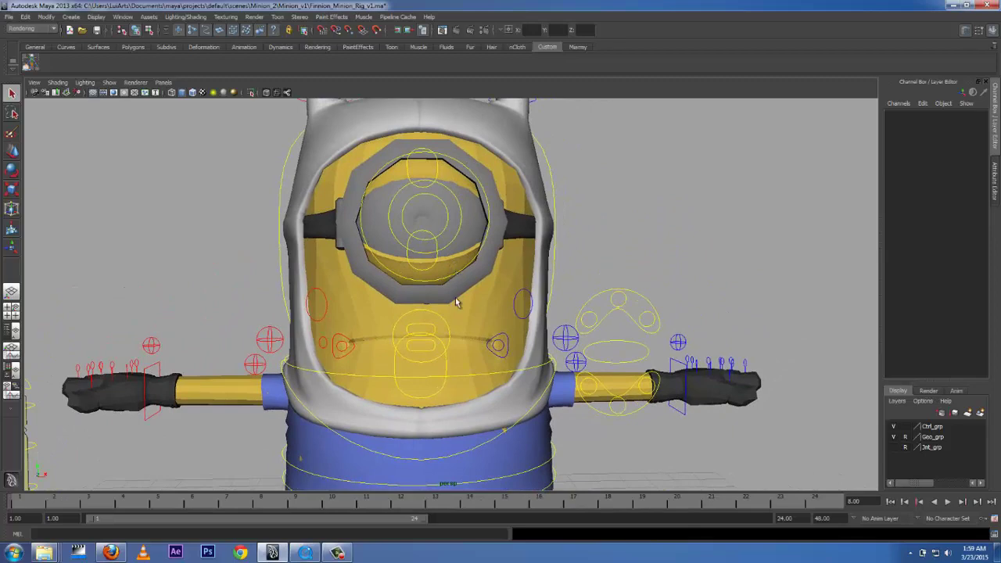
{"action": "left_click_drag", "start_coordinate": [457, 304], "coordinate": [412, 296], "text": "alt"}
{"action": "scroll", "coordinate": [404, 313], "scroll_direction": "down", "scroll_amount": 4}
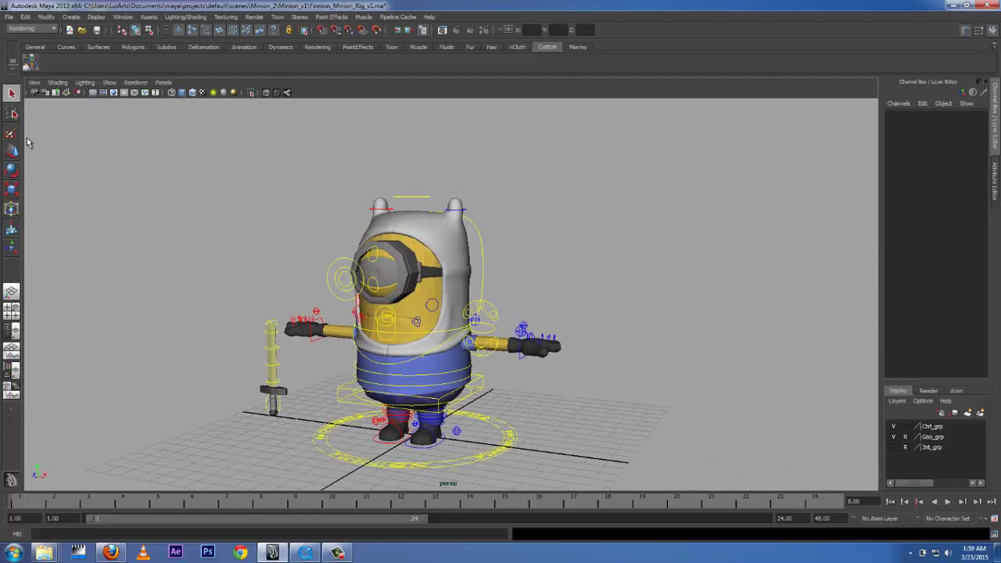
Step: Start a new untitled scene without saving the rig file, then minimize Maya
{"action": "left_click", "coordinate": [70, 30]}
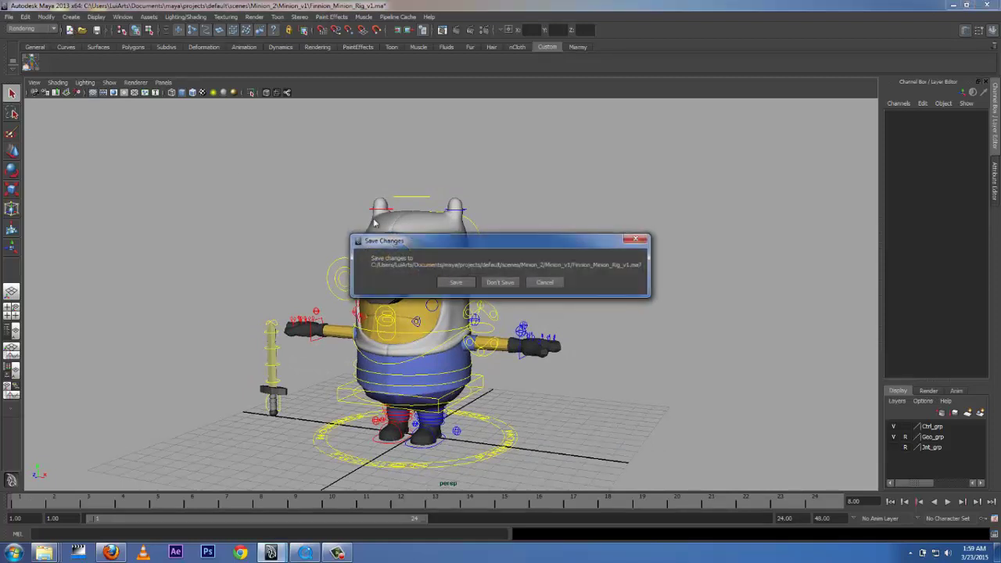
{"action": "left_click_drag", "start_coordinate": [473, 247], "coordinate": [364, 248]}
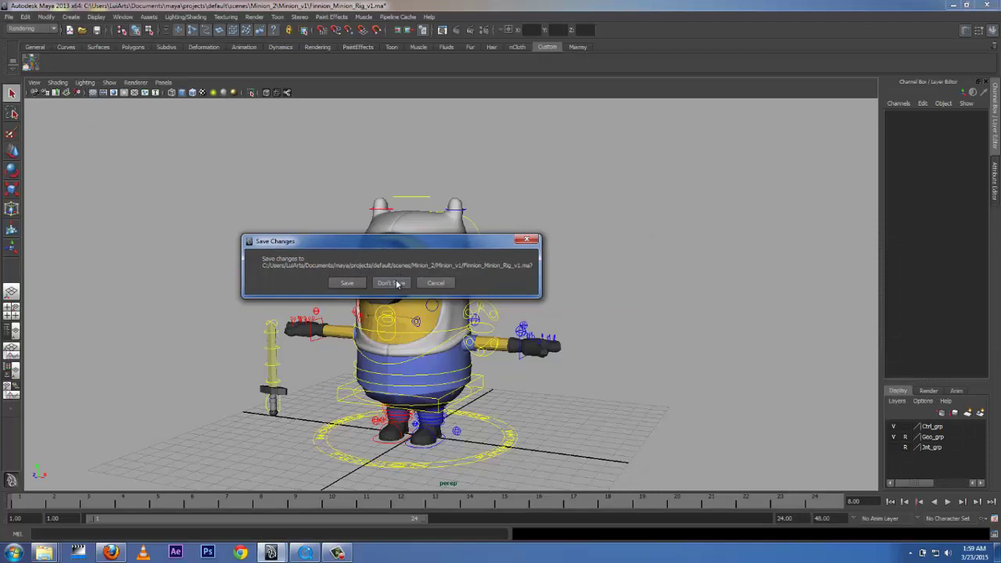
{"action": "left_click", "coordinate": [390, 284]}
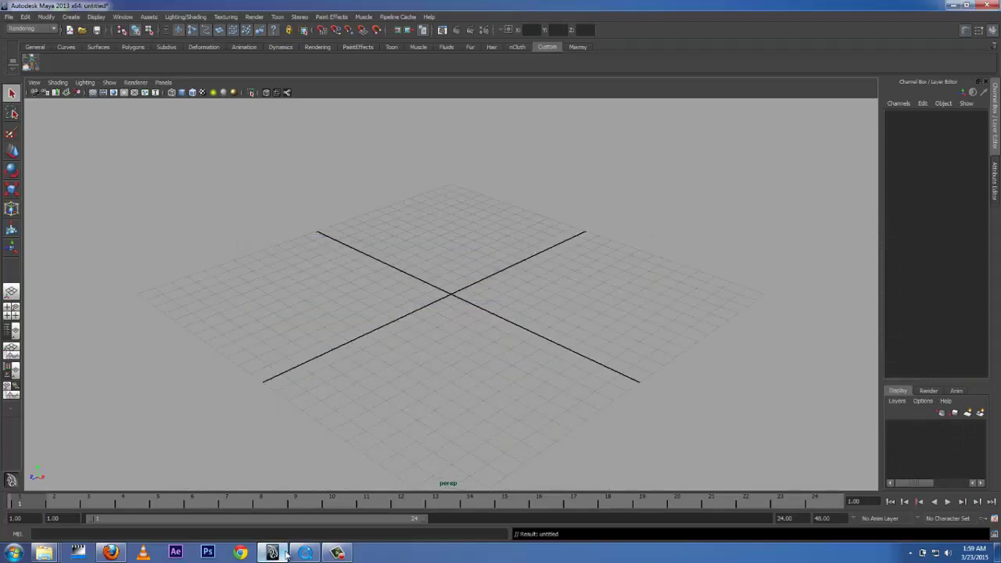
{"action": "mouse_move", "coordinate": [280, 553]}
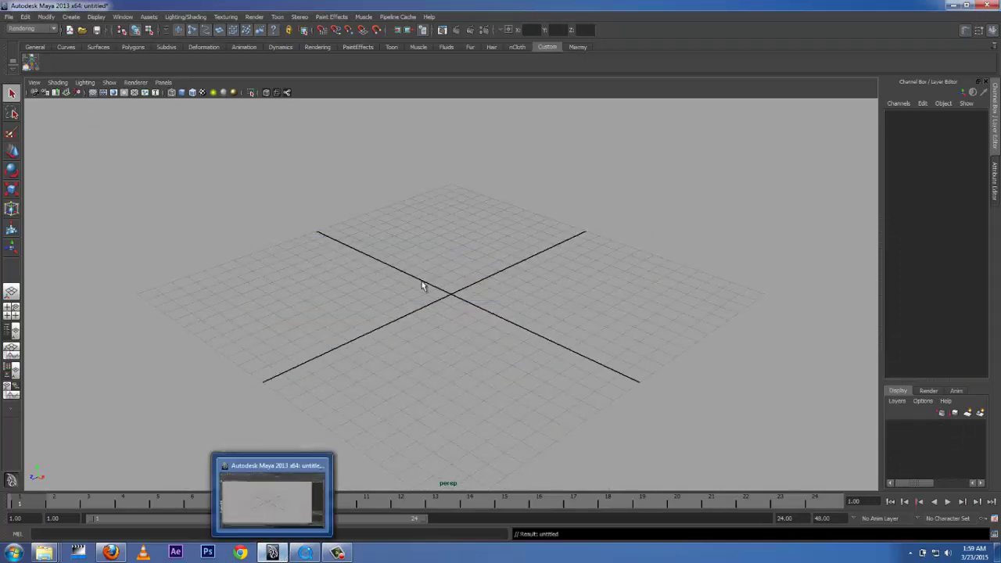
{"action": "left_click", "coordinate": [272, 553]}
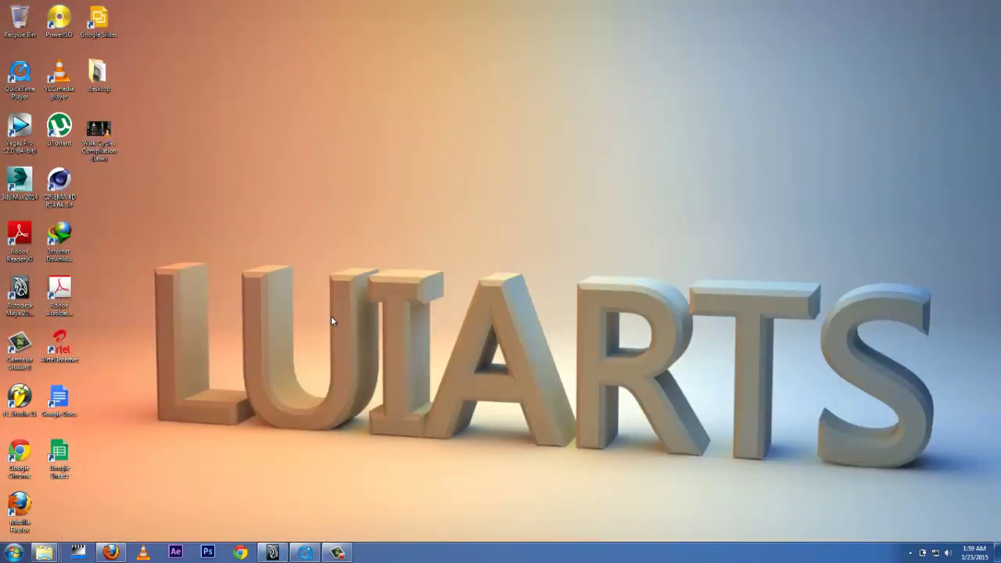
Step: In Firefox, browse the CGMeetup free Minion Rig page, then switch to the 'animschool picker' results
{"action": "left_click", "coordinate": [110, 553]}
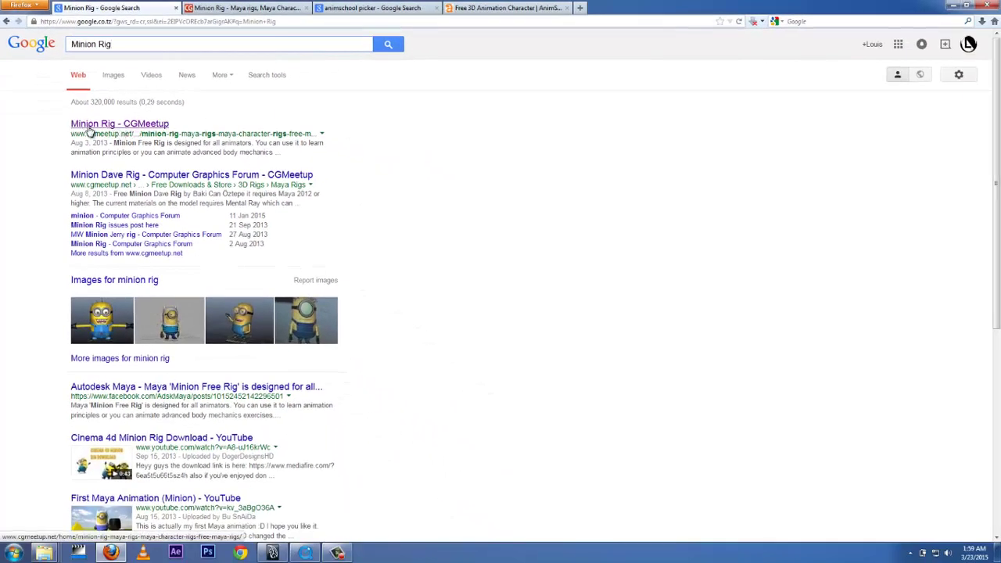
{"action": "left_click", "coordinate": [242, 8]}
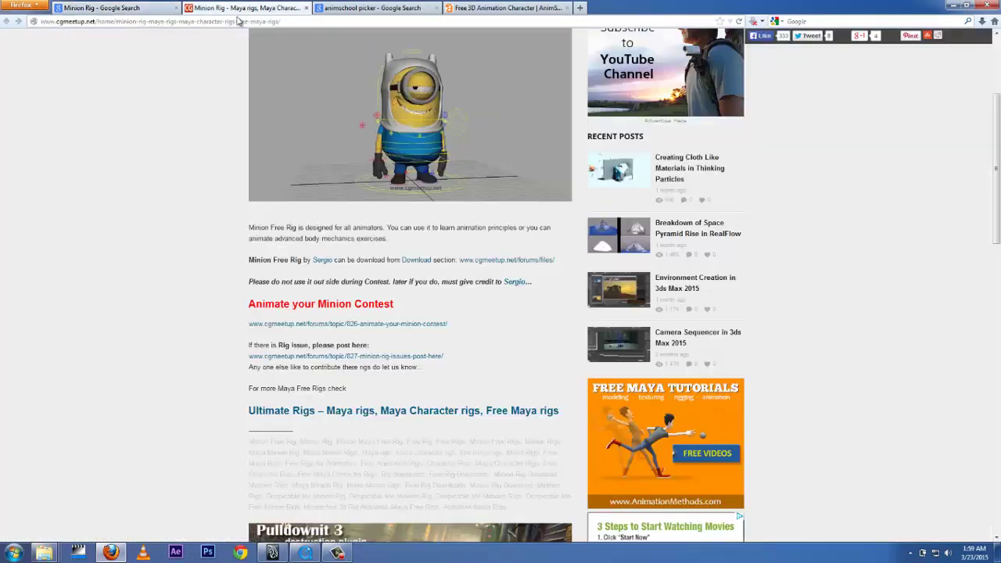
{"action": "scroll", "coordinate": [548, 173], "scroll_direction": "up", "scroll_amount": 3}
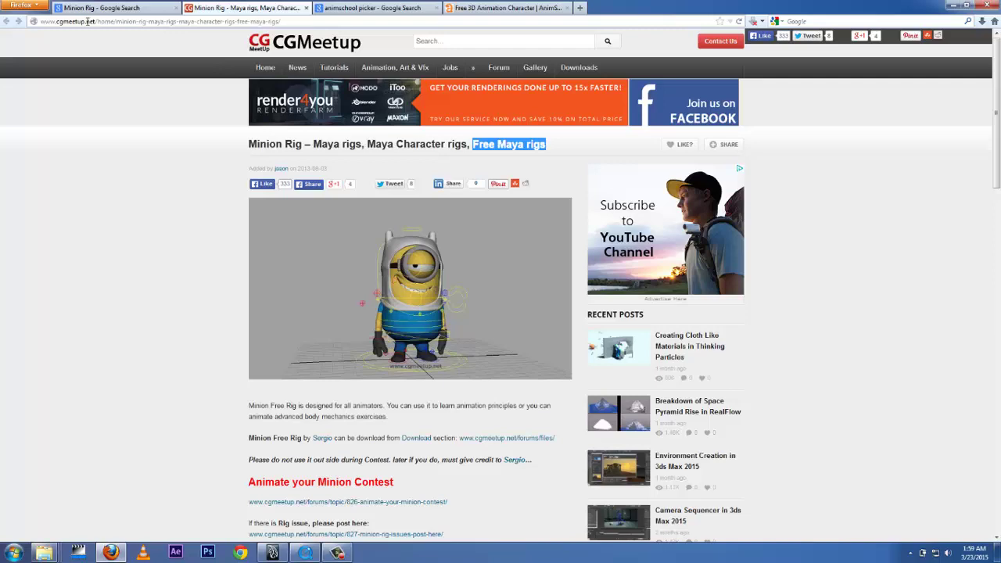
{"action": "scroll", "coordinate": [310, 133], "scroll_direction": "down", "scroll_amount": 6}
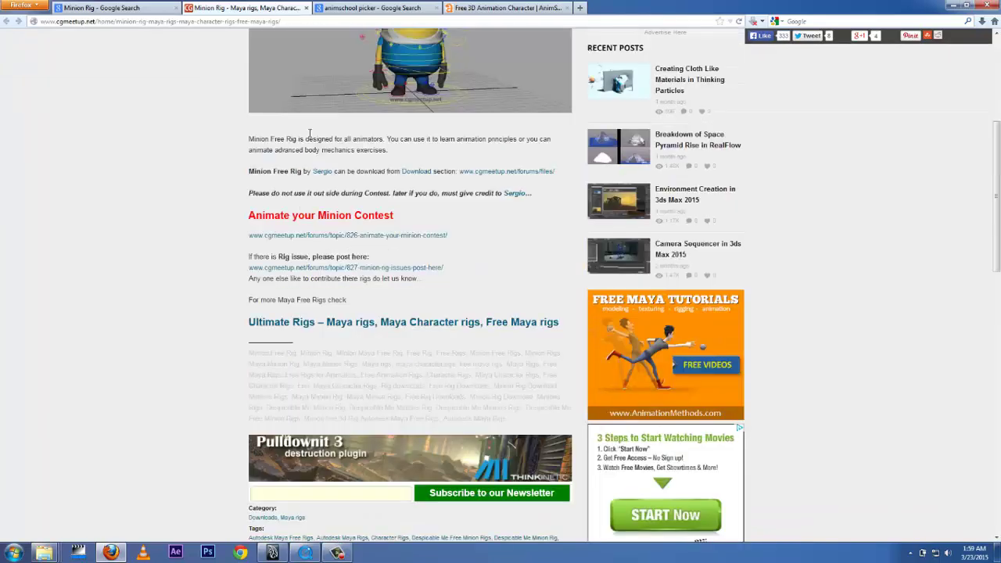
{"action": "scroll", "coordinate": [310, 134], "scroll_direction": "up", "scroll_amount": 6}
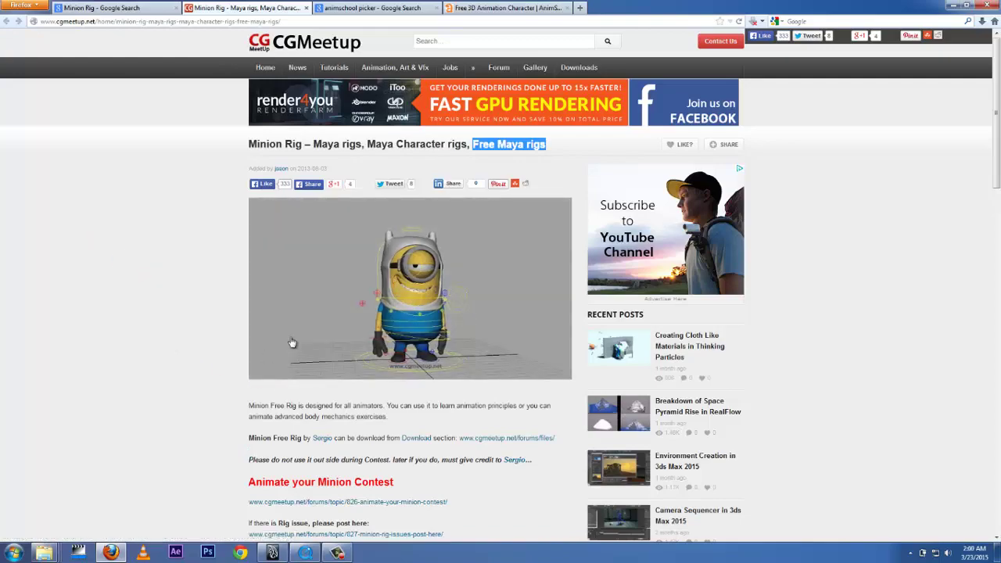
{"action": "scroll", "coordinate": [290, 341], "scroll_direction": "down", "scroll_amount": 3}
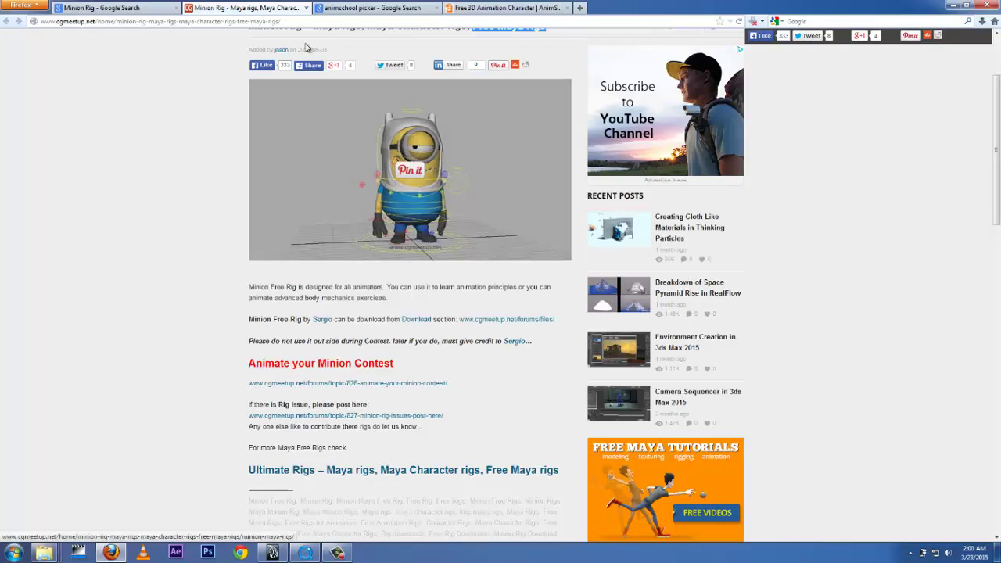
{"action": "left_click", "coordinate": [367, 8]}
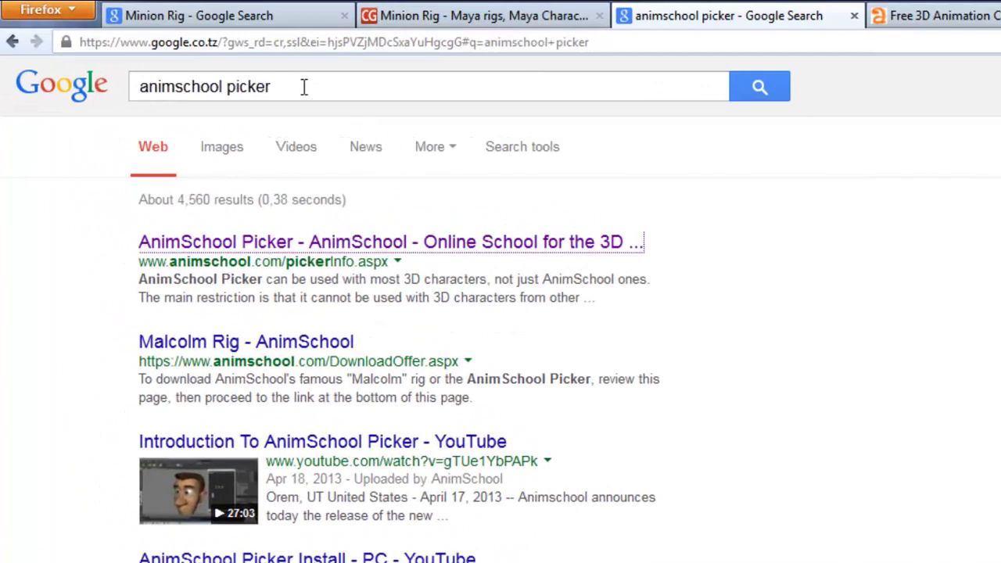
Step: Select the 'animschool picker' query, then switch to the AnimSchool Characters and Picker page
{"action": "left_click_drag", "start_coordinate": [304, 87], "coordinate": [130, 87]}
{"action": "left_click", "coordinate": [296, 86]}
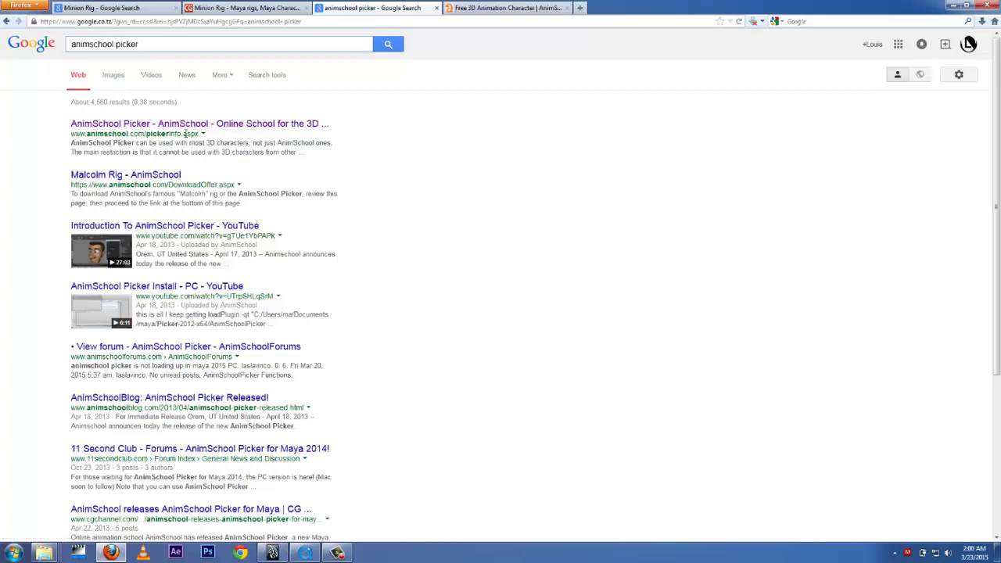
{"action": "left_click", "coordinate": [509, 8]}
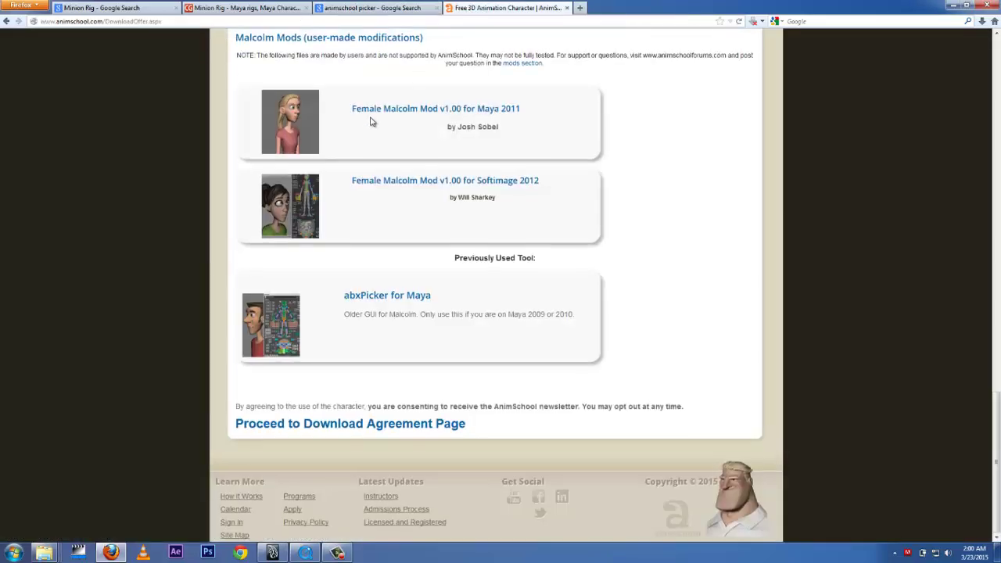
{"action": "scroll", "coordinate": [372, 119], "scroll_direction": "up", "scroll_amount": 10}
{"action": "scroll", "coordinate": [373, 120], "scroll_direction": "up", "scroll_amount": 5}
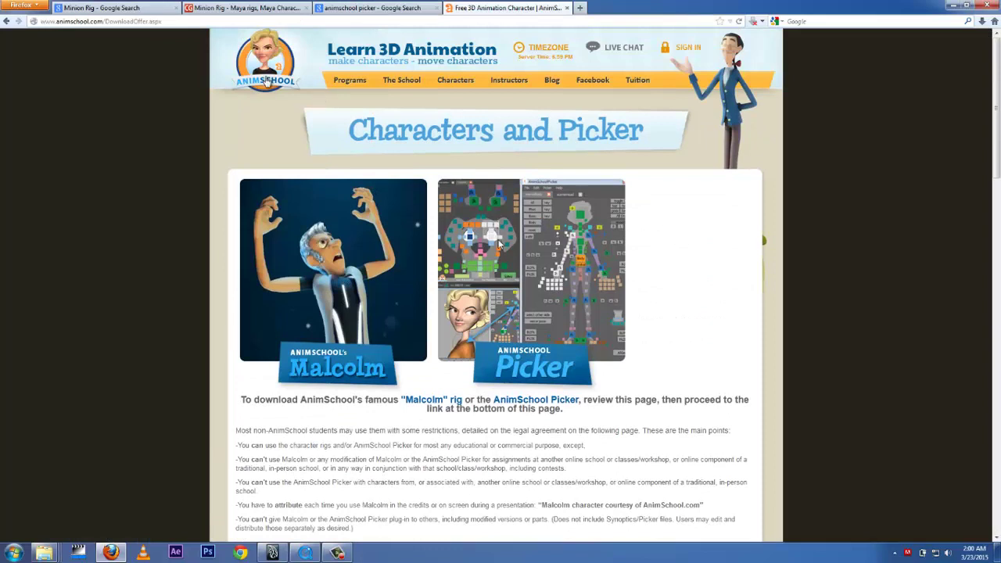
Step: Scroll to the AnimSchool Picker v1.12 for Maya listing and Proceed link, then back to the top
{"action": "mouse_move", "coordinate": [349, 85]}
{"action": "scroll", "coordinate": [588, 310], "scroll_direction": "down", "scroll_amount": 8}
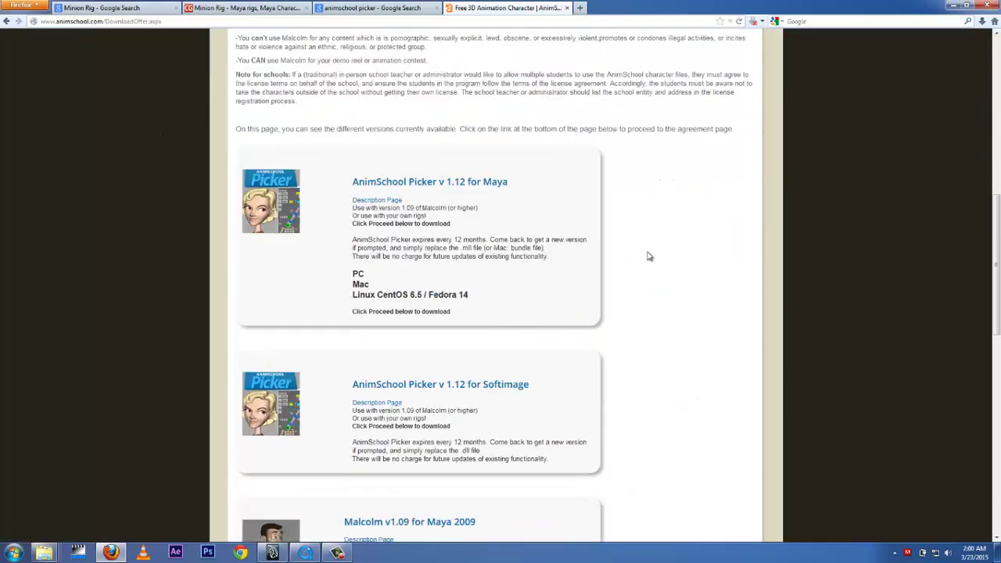
{"action": "scroll", "coordinate": [649, 255], "scroll_direction": "up", "scroll_amount": 8}
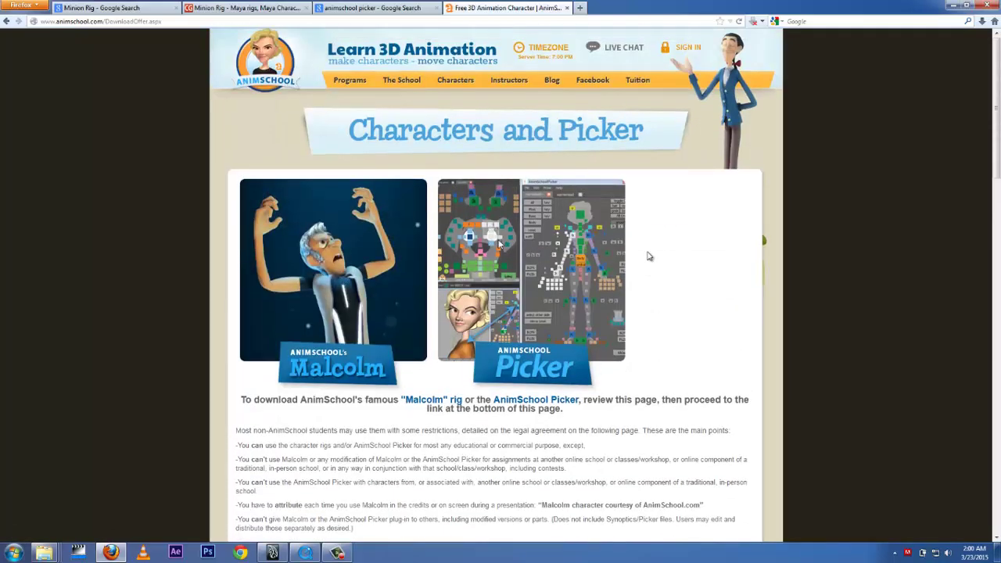
{"action": "scroll", "coordinate": [648, 256], "scroll_direction": "down", "scroll_amount": 8}
{"action": "scroll", "coordinate": [648, 256], "scroll_direction": "up", "scroll_amount": 8}
{"action": "mouse_move", "coordinate": [455, 81]}
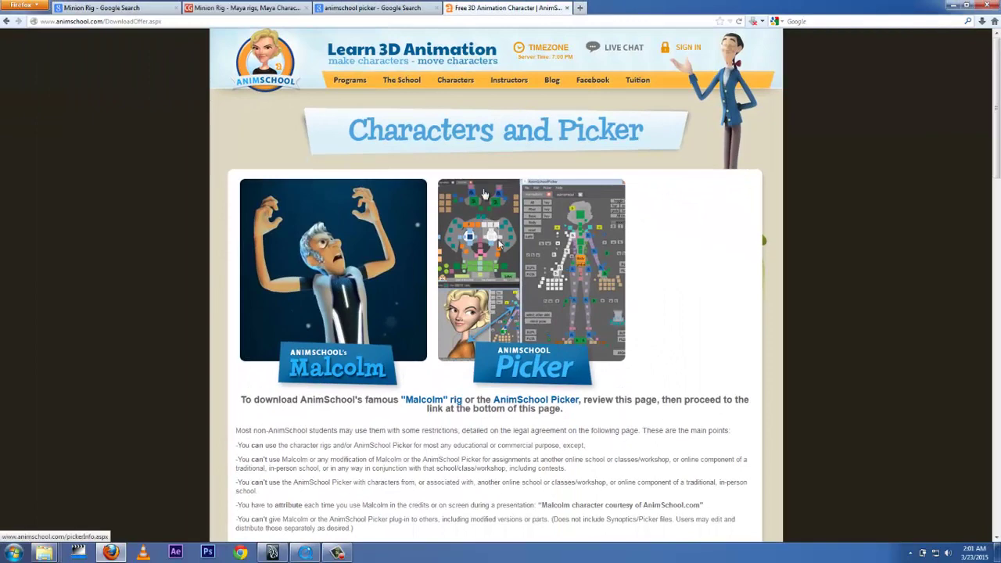
{"action": "scroll", "coordinate": [484, 193], "scroll_direction": "down", "scroll_amount": 15}
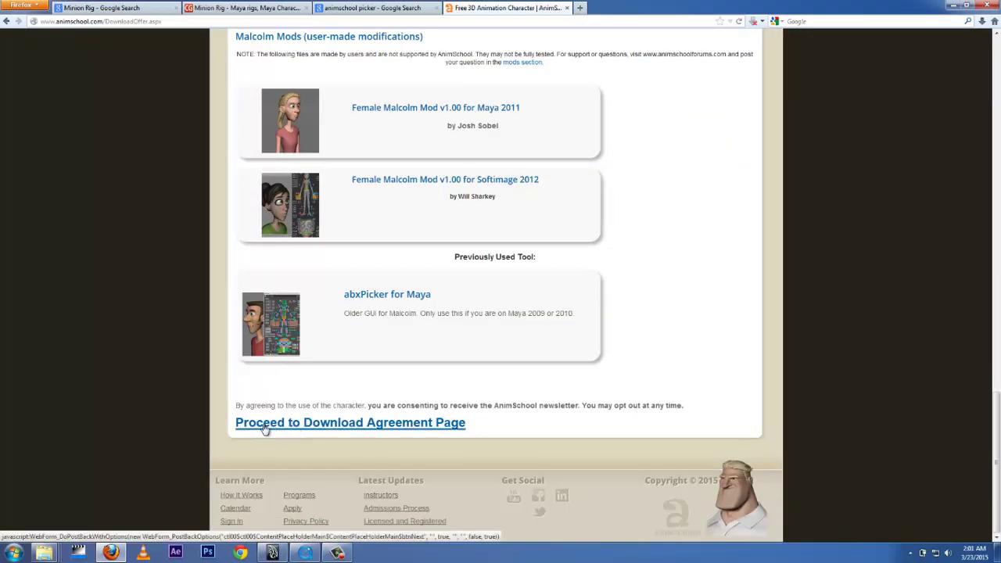
{"action": "scroll", "coordinate": [545, 313], "scroll_direction": "up", "scroll_amount": 12}
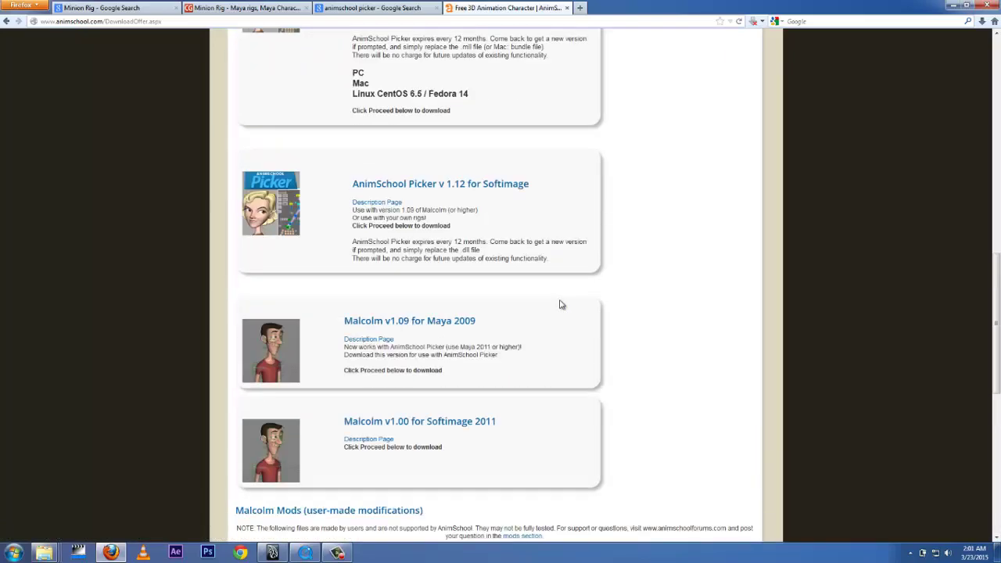
{"action": "scroll", "coordinate": [501, 234], "scroll_direction": "up", "scroll_amount": 3}
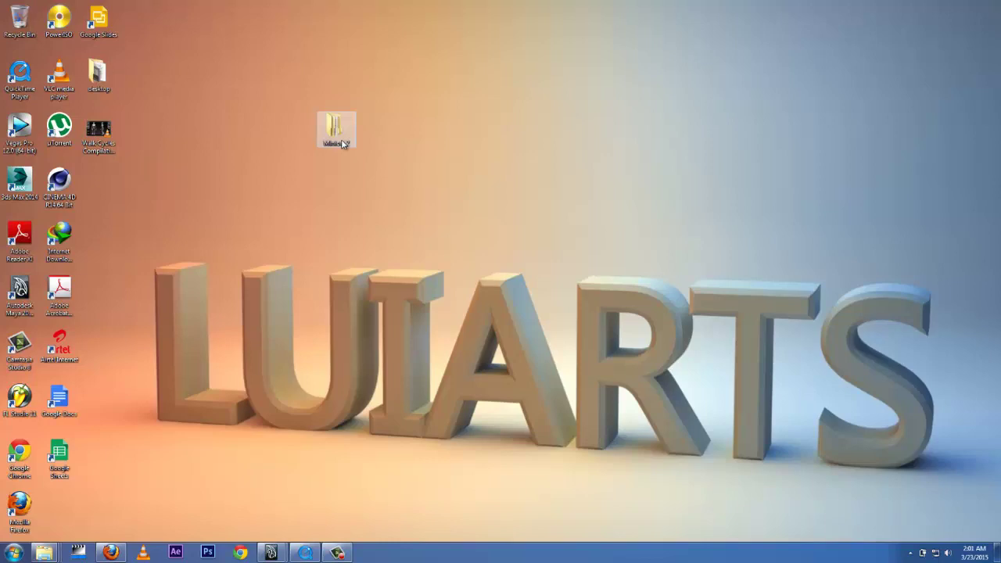
Step: Open Minion_2 and then Minion_v1 in Explorer to locate the Finnion_Minion_Rig_v1 file
{"action": "right_click", "coordinate": [342, 144]}
{"action": "left_click", "coordinate": [351, 147]}
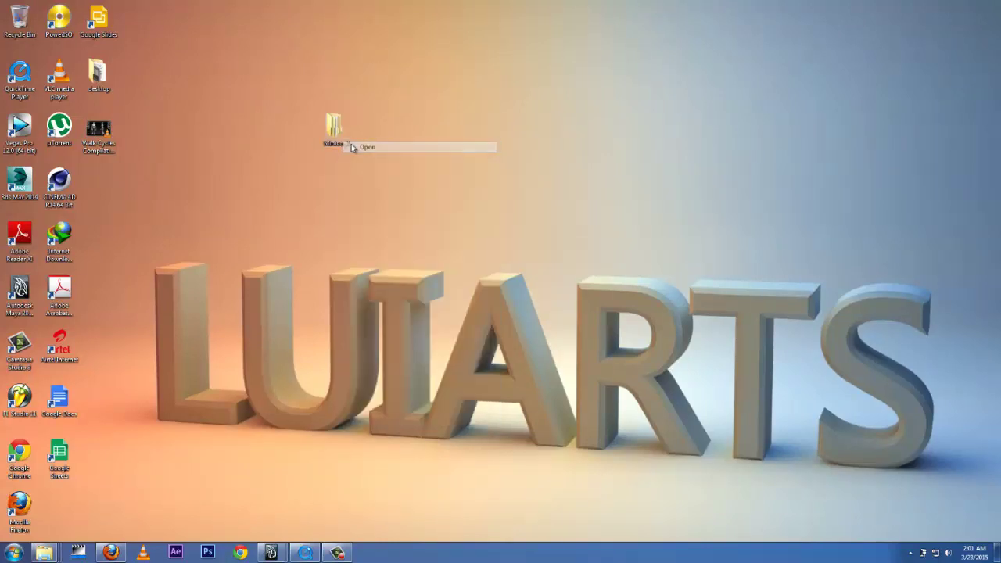
{"action": "left_click_drag", "start_coordinate": [555, 85], "coordinate": [320, 81]}
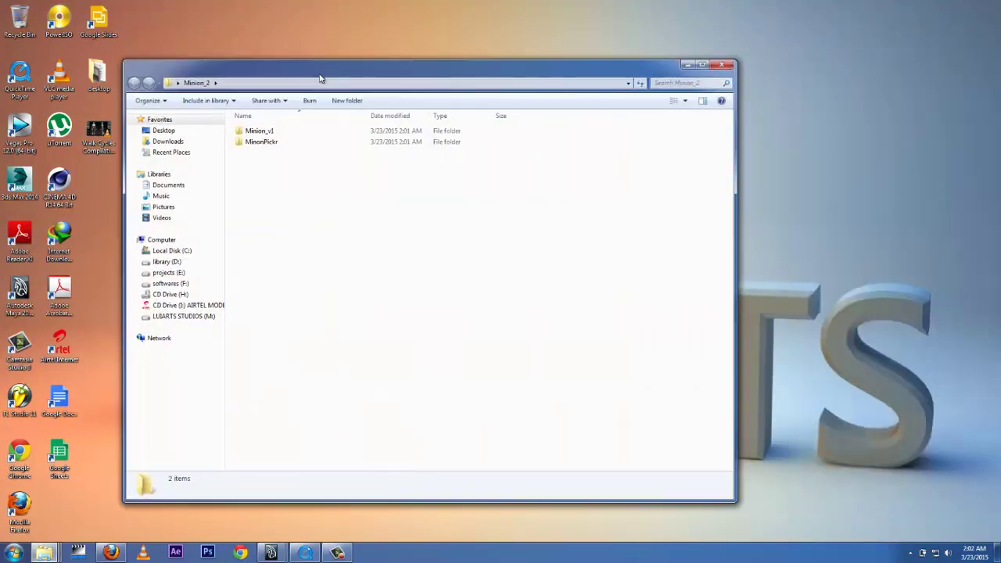
{"action": "double_click", "coordinate": [261, 131]}
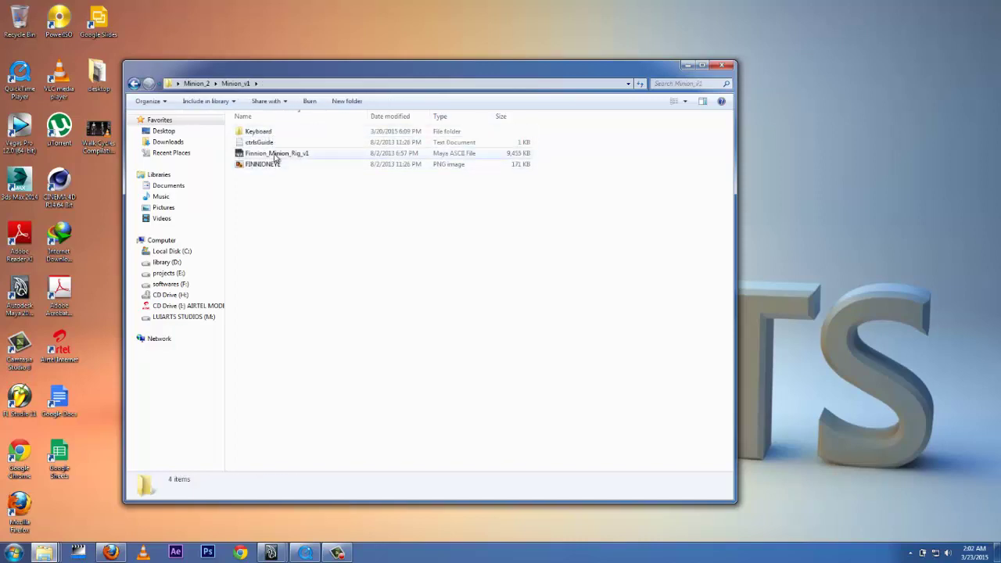
{"action": "left_click", "coordinate": [440, 155]}
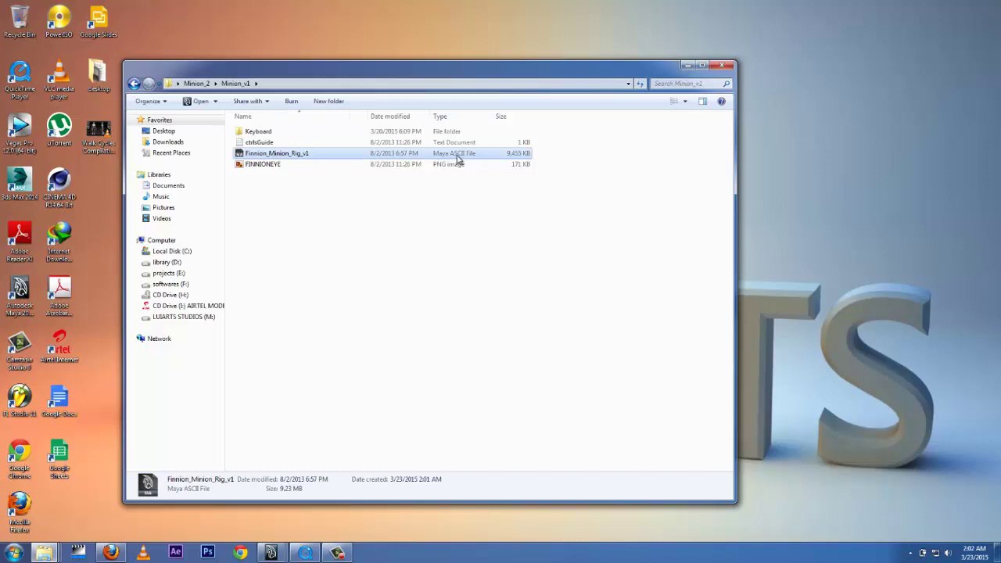
Step: Check the FINNIONEYE texture, then view MinionPickr.pkr in MinionPickr and return to Minion_2
{"action": "left_click", "coordinate": [273, 164]}
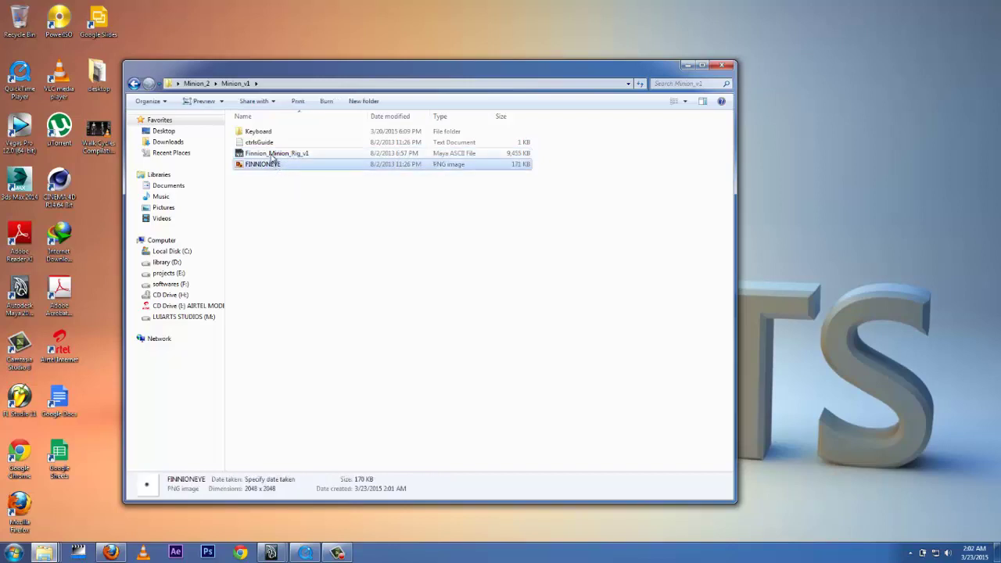
{"action": "left_click", "coordinate": [277, 155]}
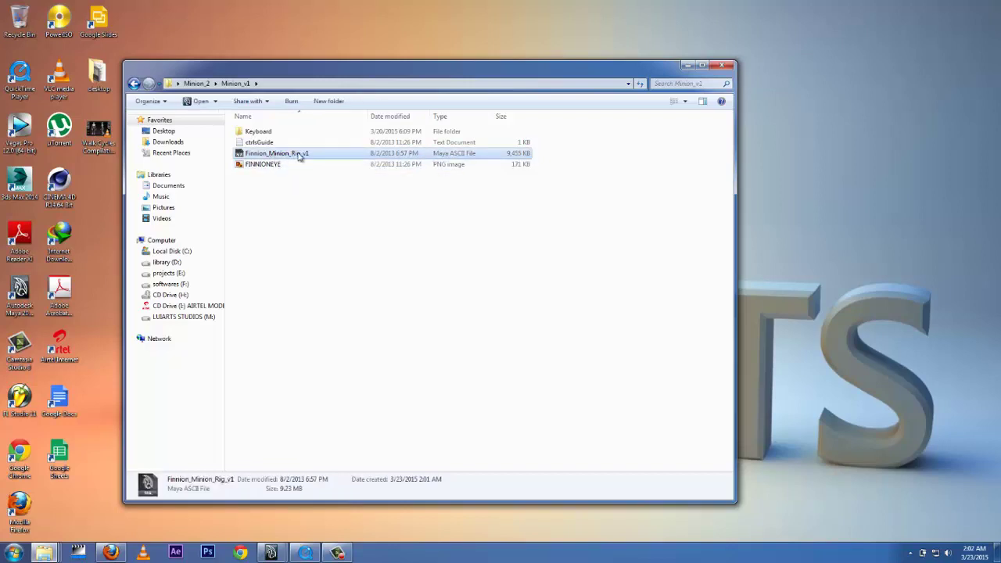
{"action": "left_click", "coordinate": [24, 308]}
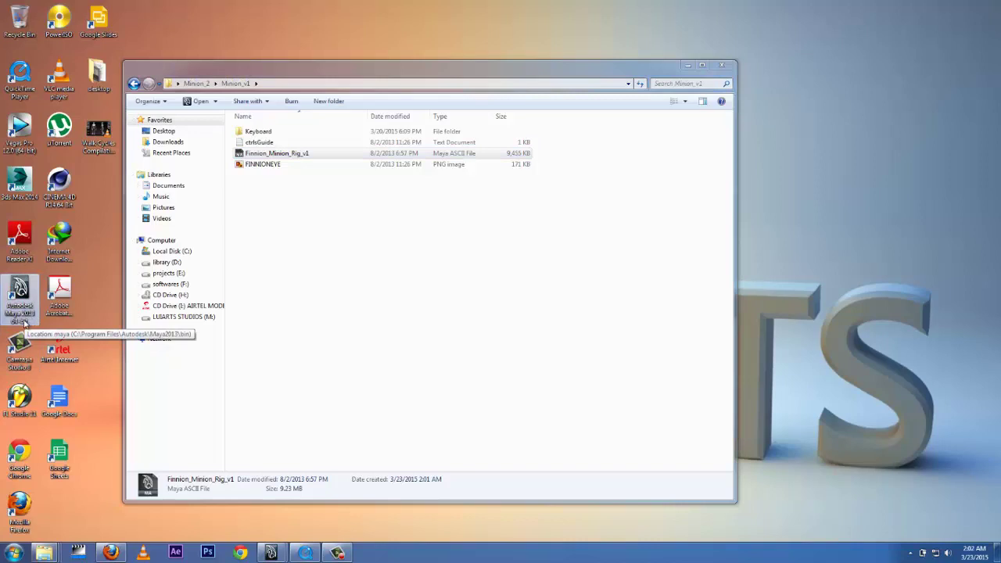
{"action": "left_click", "coordinate": [134, 83]}
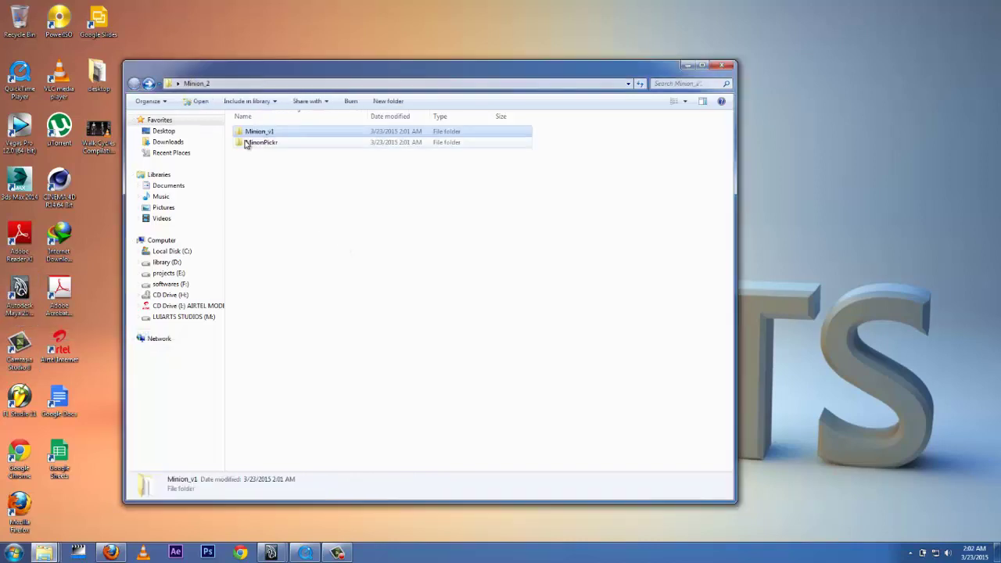
{"action": "double_click", "coordinate": [249, 143]}
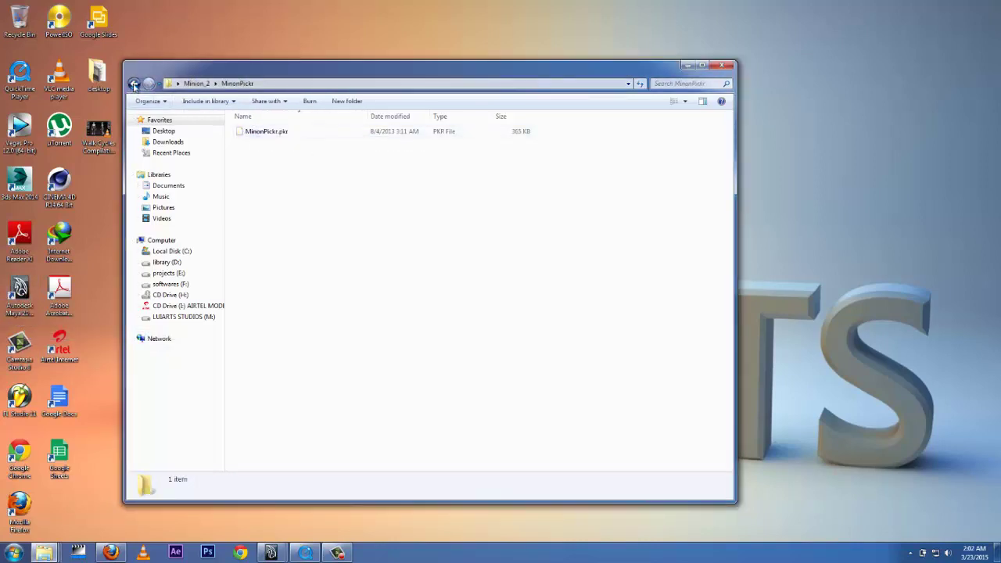
{"action": "left_click", "coordinate": [134, 83]}
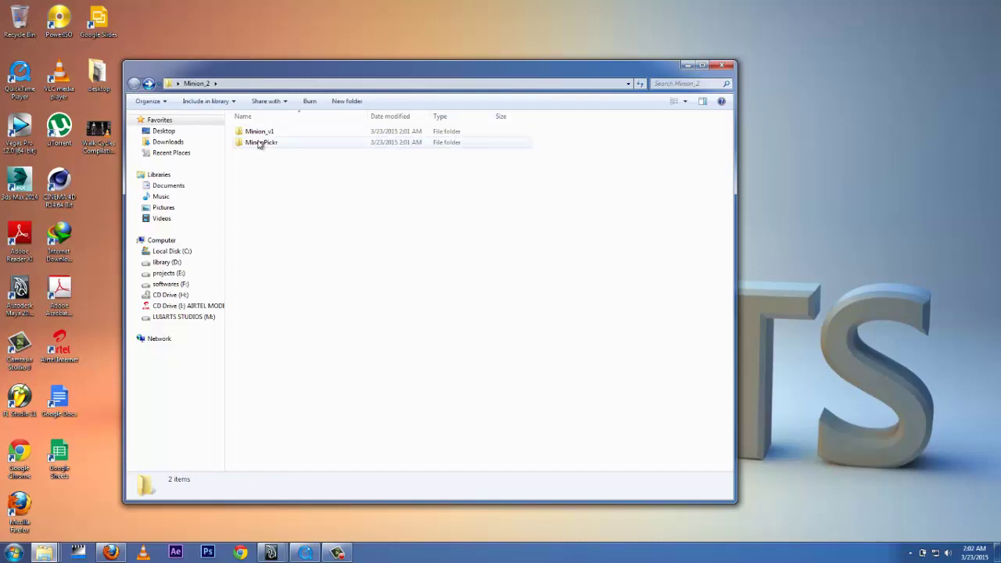
Step: Restore Maya and test the Custom shelf's AnimSchoolPicker, opening and closing it twice
{"action": "mouse_move", "coordinate": [271, 552]}
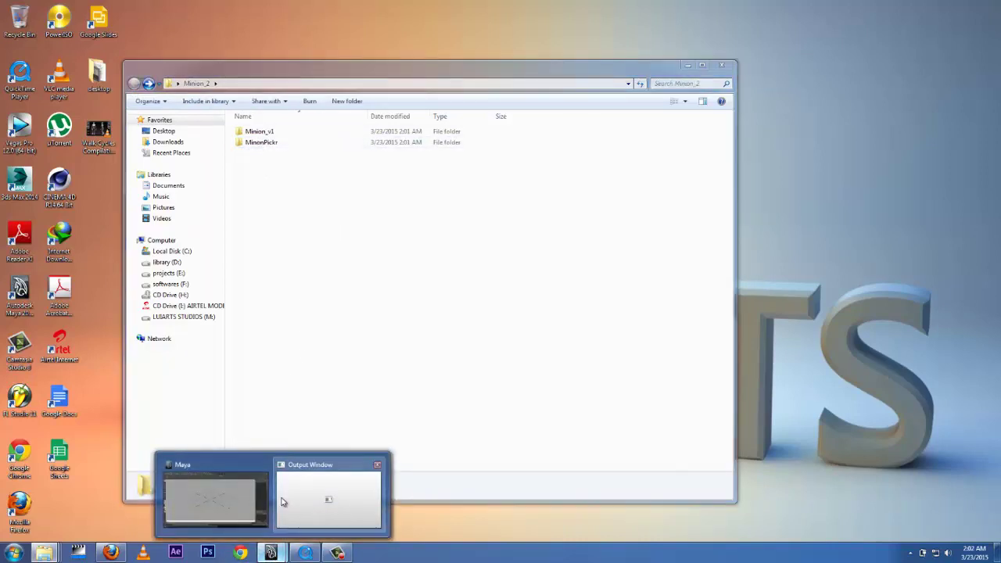
{"action": "left_click", "coordinate": [235, 489]}
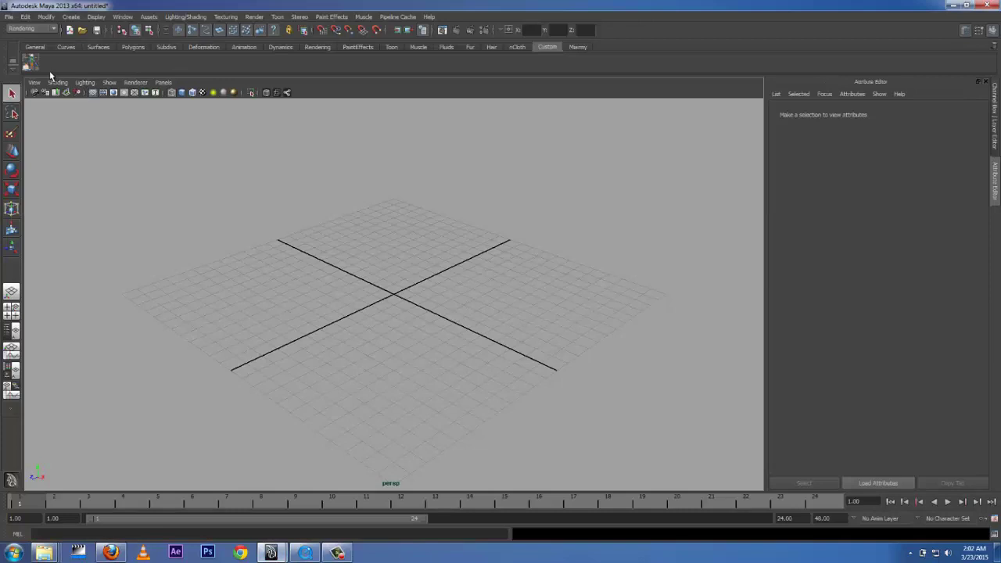
{"action": "left_click", "coordinate": [29, 63]}
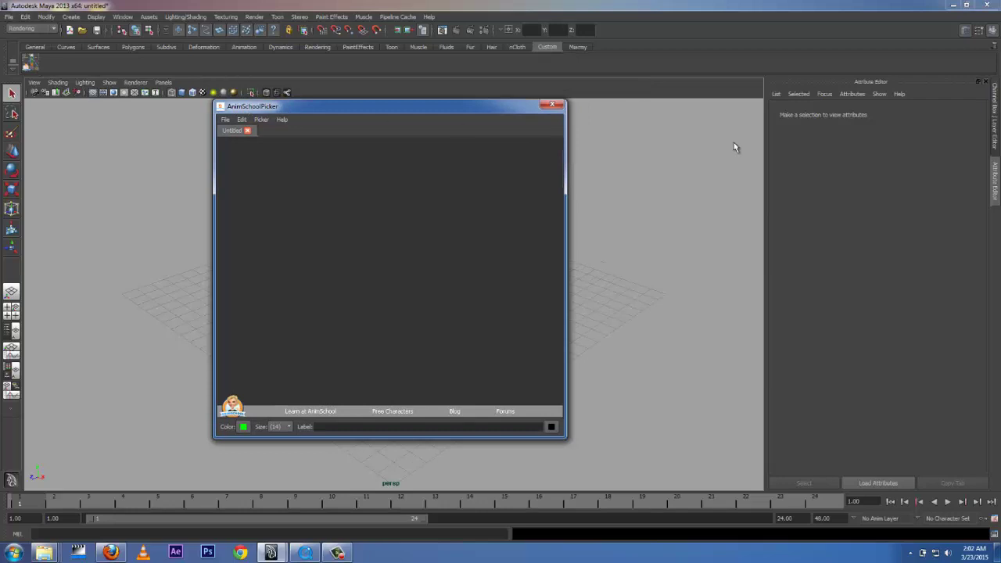
{"action": "left_click", "coordinate": [552, 104]}
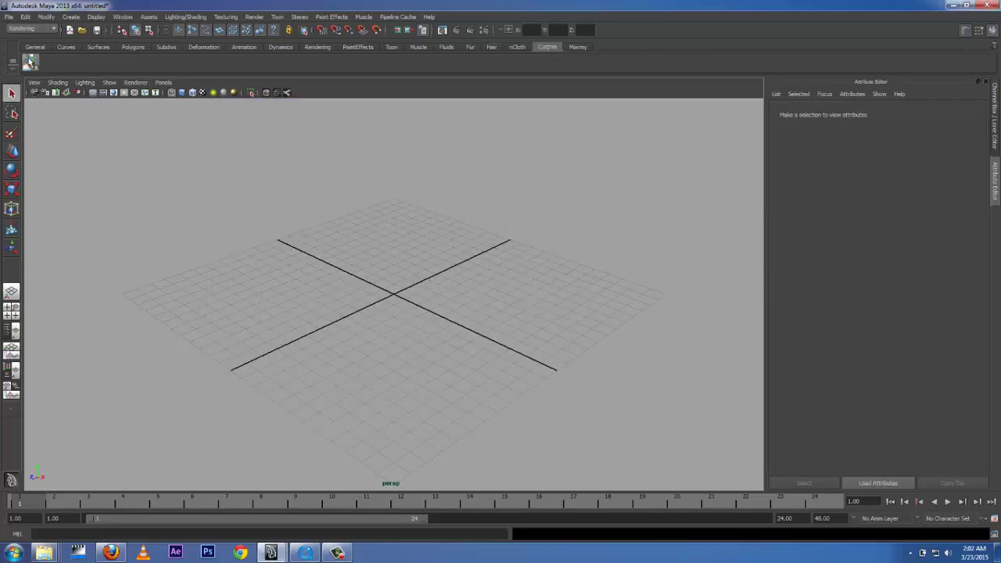
{"action": "left_click", "coordinate": [30, 62]}
{"action": "left_click_drag", "start_coordinate": [307, 113], "coordinate": [252, 104]}
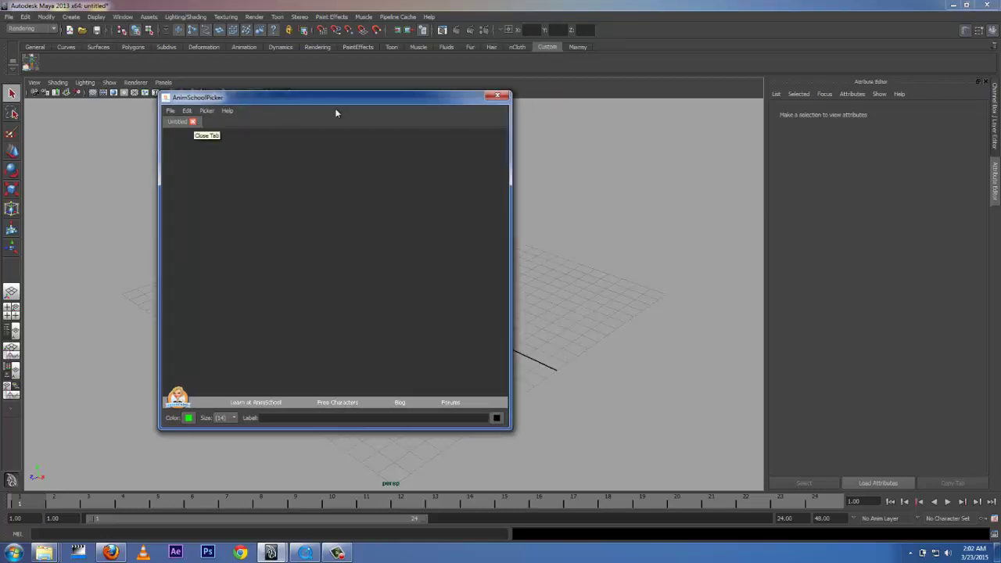
{"action": "left_click", "coordinate": [498, 97]}
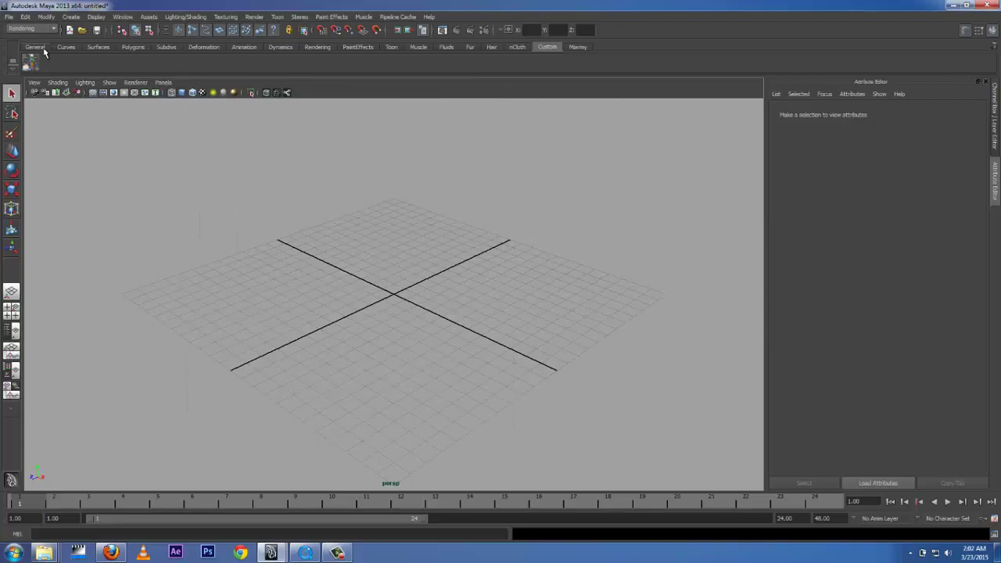
Step: In Explorer, open Minion_v1 and select the Finnion_Minion_Rig_v1 scene file
{"action": "left_click", "coordinate": [954, 5]}
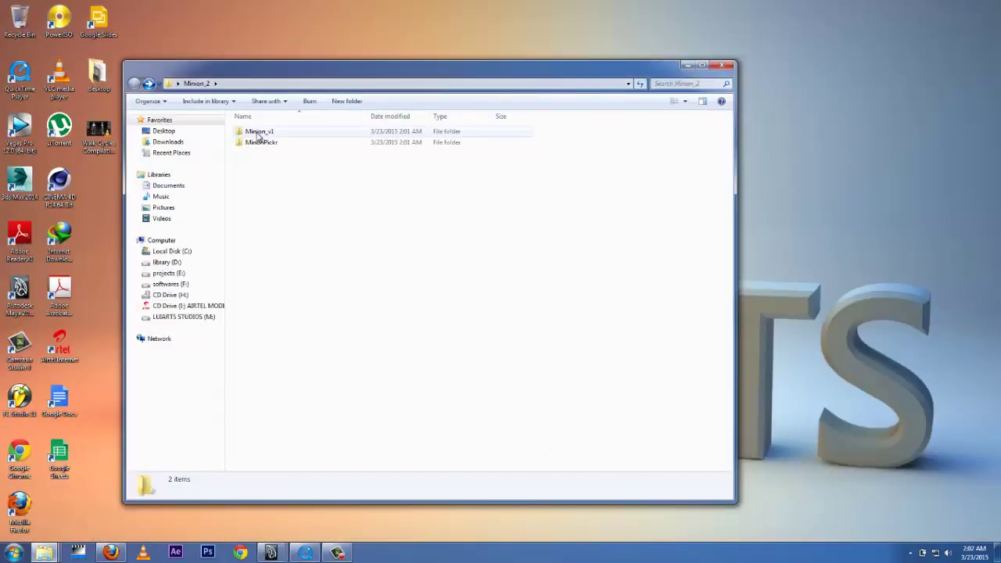
{"action": "double_click", "coordinate": [258, 134]}
{"action": "left_click", "coordinate": [277, 154]}
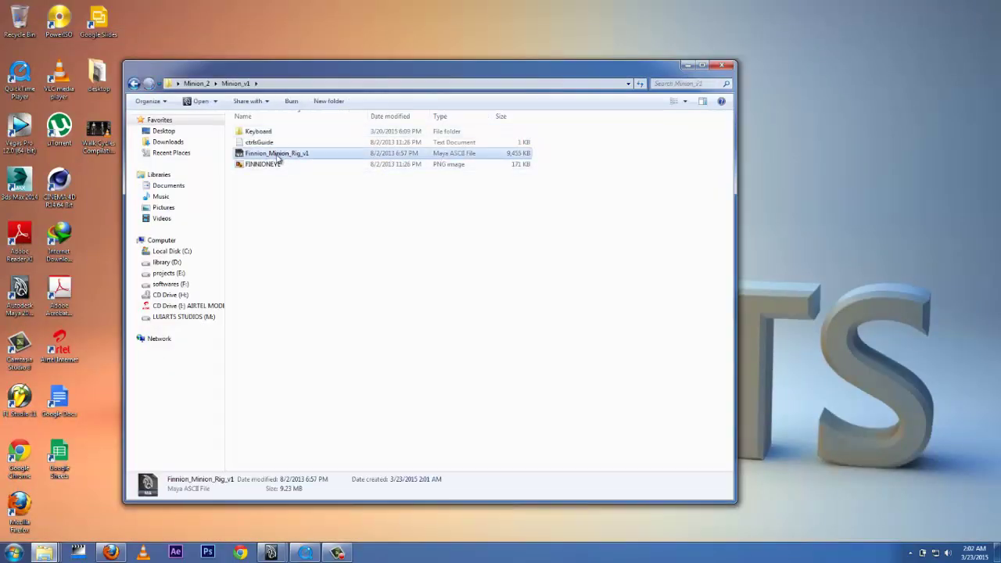
{"action": "left_click_drag", "start_coordinate": [315, 73], "coordinate": [332, 48]}
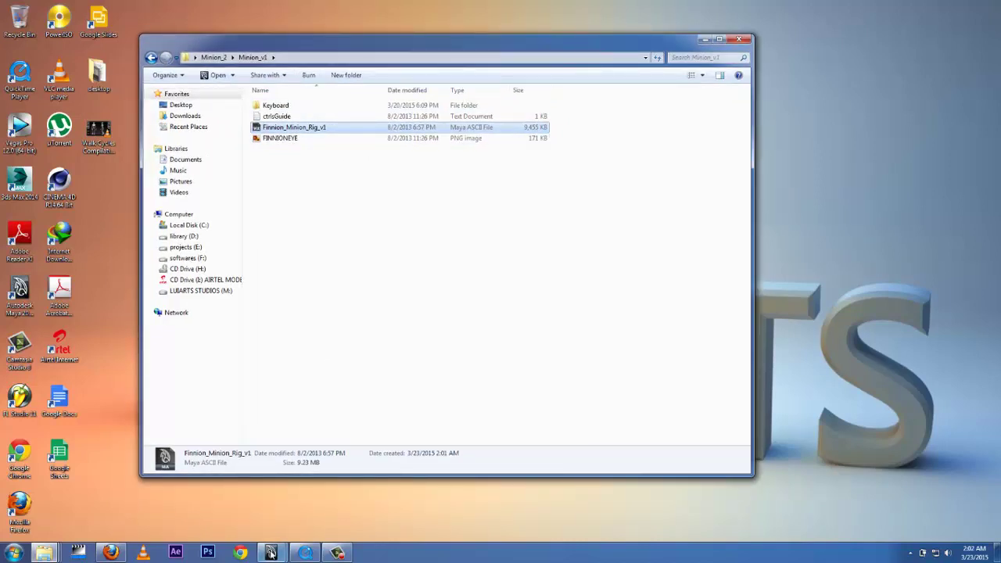
Step: Back in Maya, use File > Create Reference to load Minion_2\Minion_v1\Finnion_Minion_Rig_v1.ma
{"action": "mouse_move", "coordinate": [271, 553]}
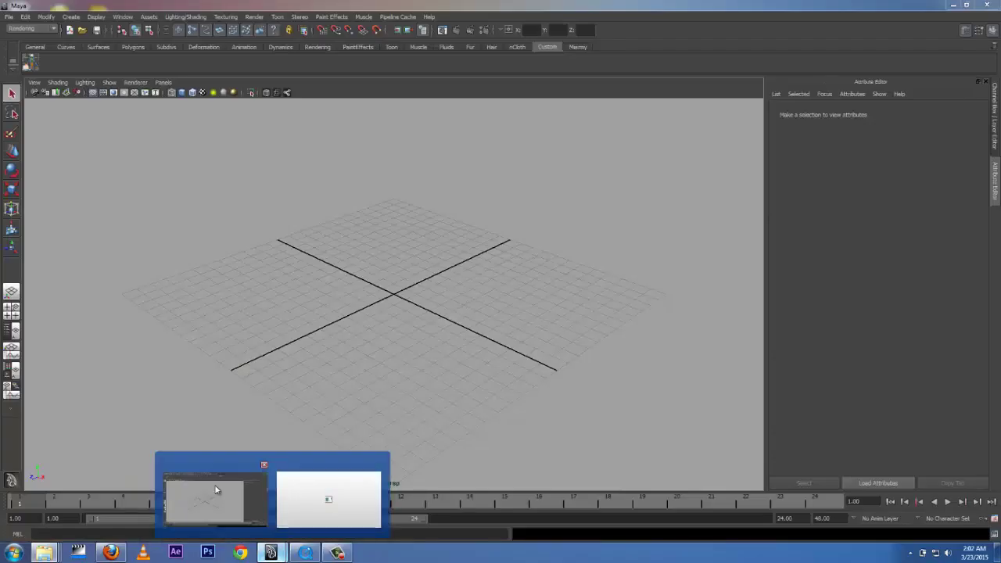
{"action": "left_click", "coordinate": [217, 490]}
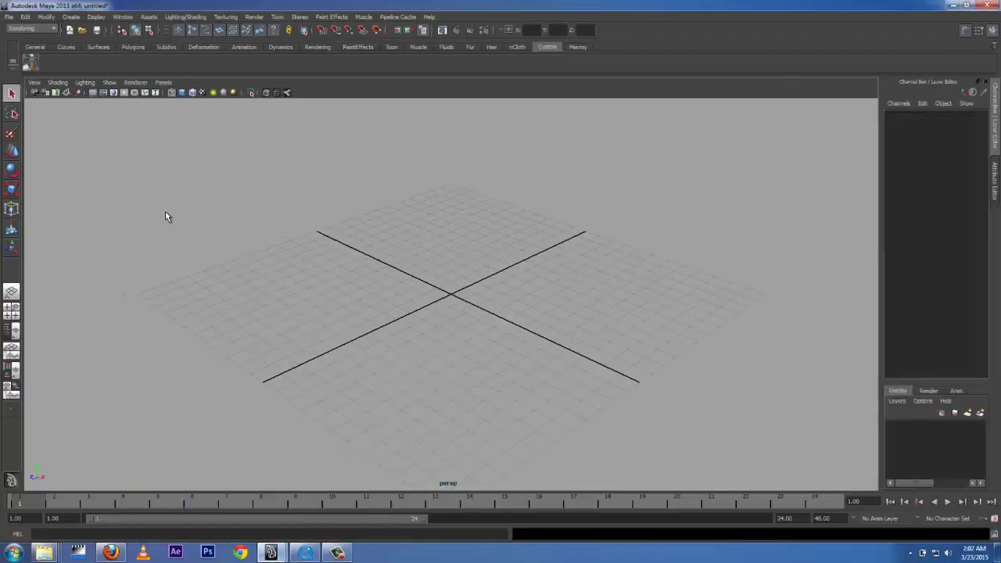
{"action": "left_click", "coordinate": [9, 17]}
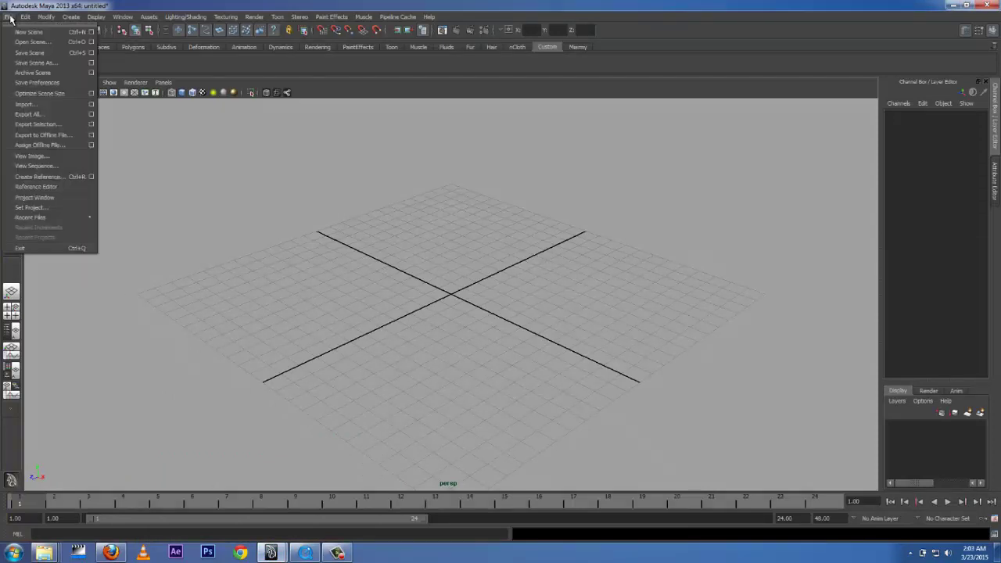
{"action": "left_click", "coordinate": [47, 176]}
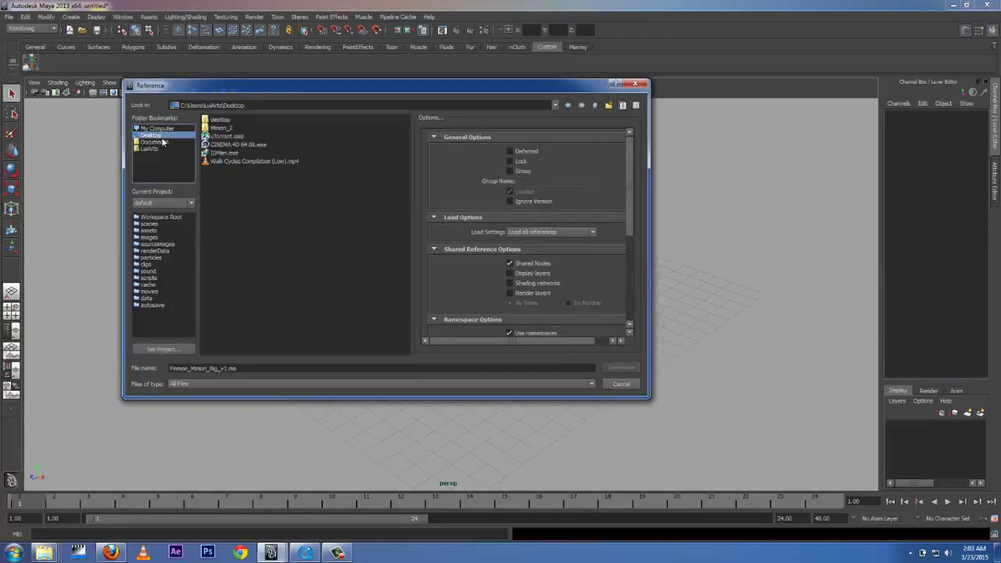
{"action": "double_click", "coordinate": [228, 128]}
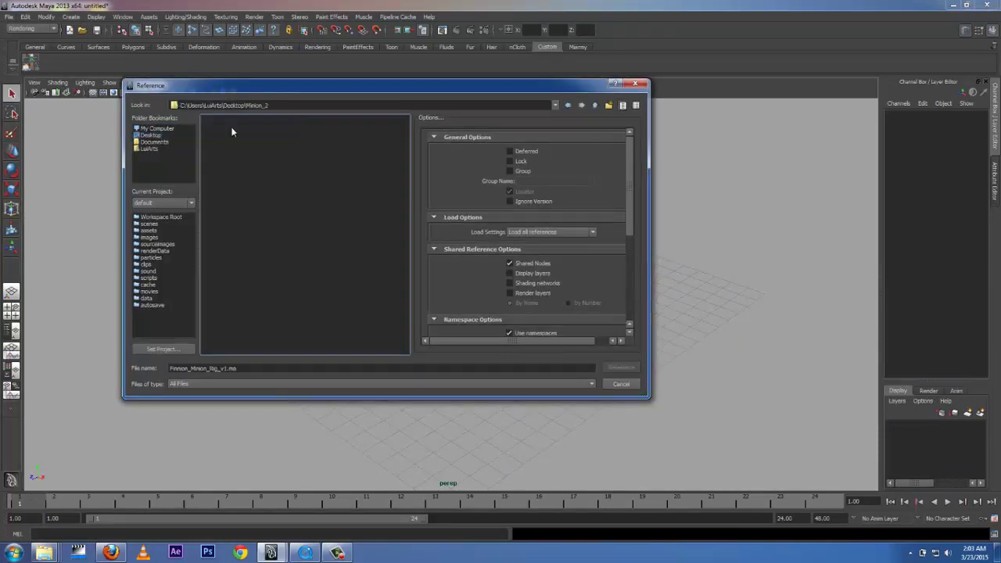
{"action": "left_click", "coordinate": [228, 120]}
{"action": "double_click", "coordinate": [230, 121]}
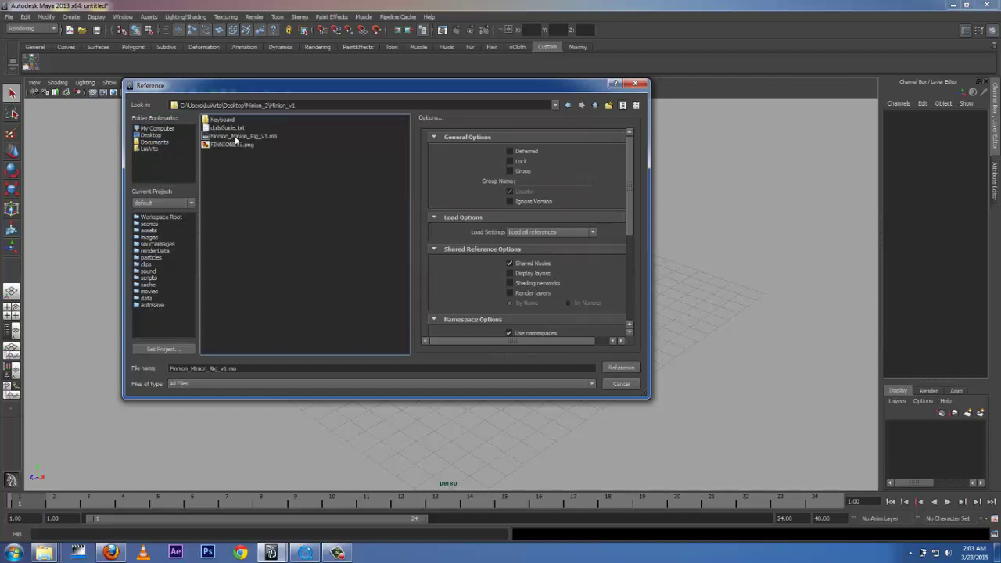
{"action": "left_click", "coordinate": [235, 137]}
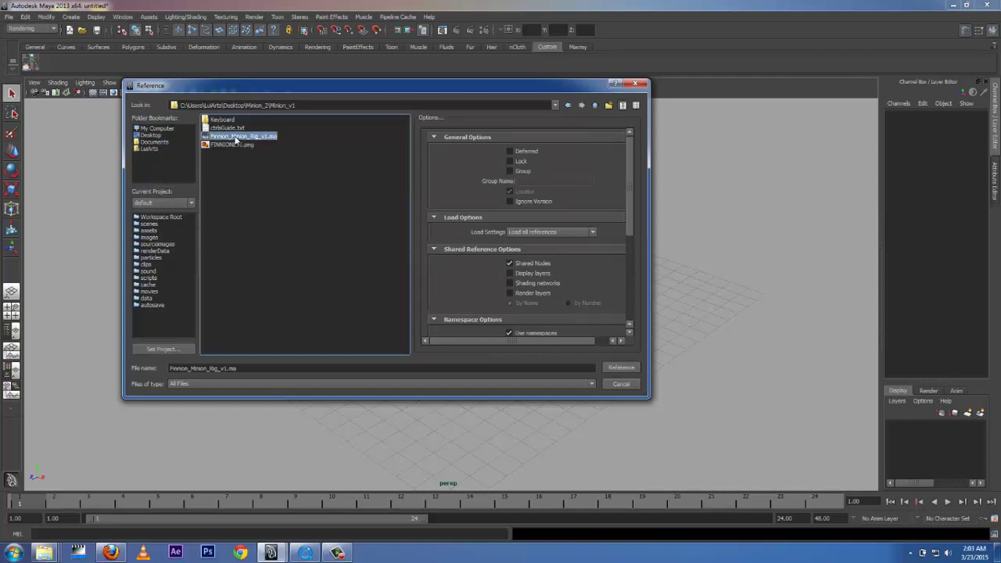
{"action": "left_click", "coordinate": [623, 367]}
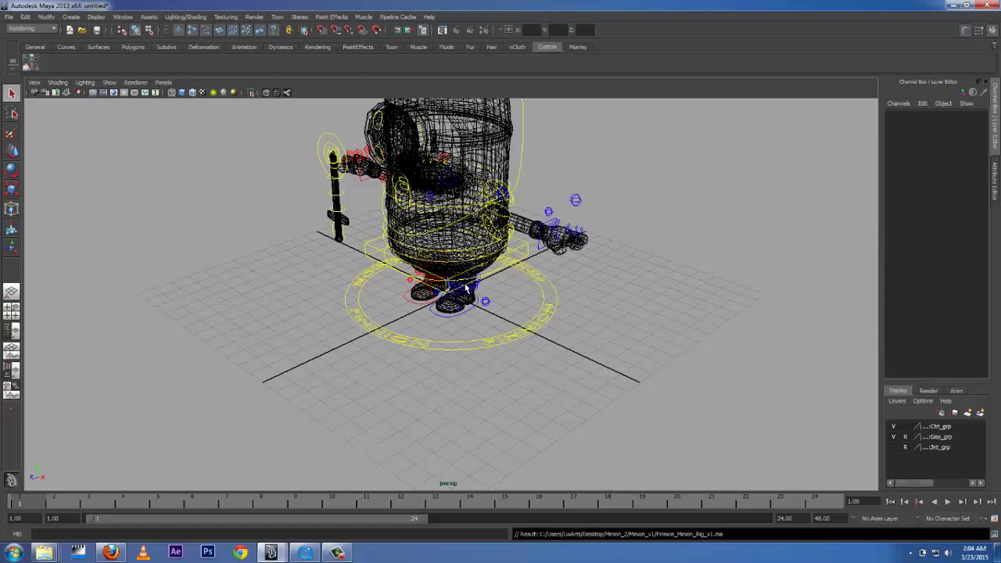
Step: Switch the perspective view from wireframe to Smooth Shade All
{"action": "left_click_drag", "start_coordinate": [467, 266], "coordinate": [429, 327], "text": "alt"}
{"action": "scroll", "coordinate": [407, 300], "scroll_direction": "down", "scroll_amount": 2}
{"action": "scroll", "coordinate": [430, 319], "scroll_direction": "up", "scroll_amount": 3}
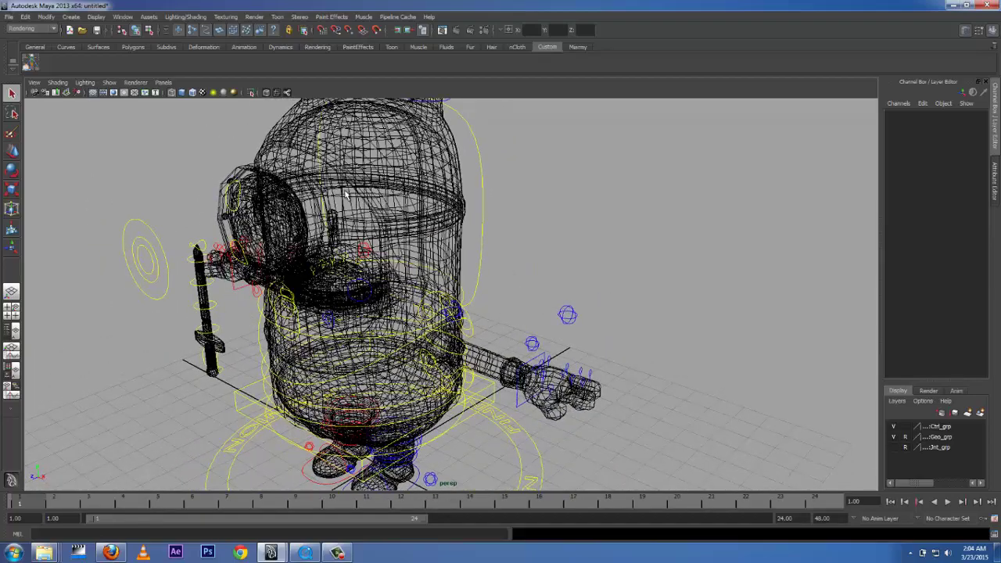
{"action": "left_click", "coordinate": [58, 82]}
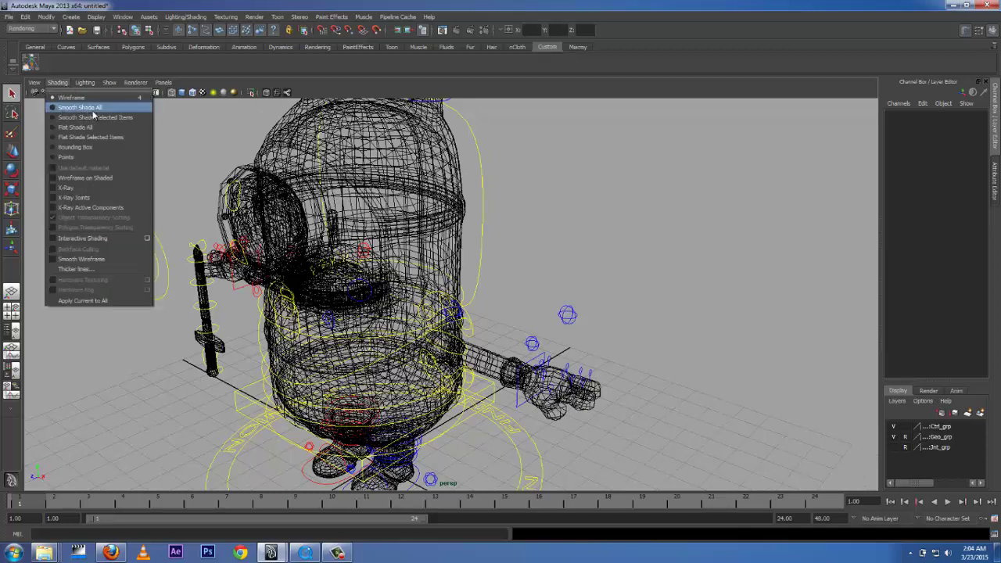
{"action": "left_click", "coordinate": [101, 110]}
Step: Orbit and zoom in to inspect the minion's eye from the front
{"action": "scroll", "coordinate": [351, 240], "scroll_direction": "down", "scroll_amount": 5}
{"action": "left_click_drag", "start_coordinate": [350, 240], "coordinate": [507, 258], "text": "alt"}
{"action": "scroll", "coordinate": [513, 250], "scroll_direction": "up", "scroll_amount": 10}
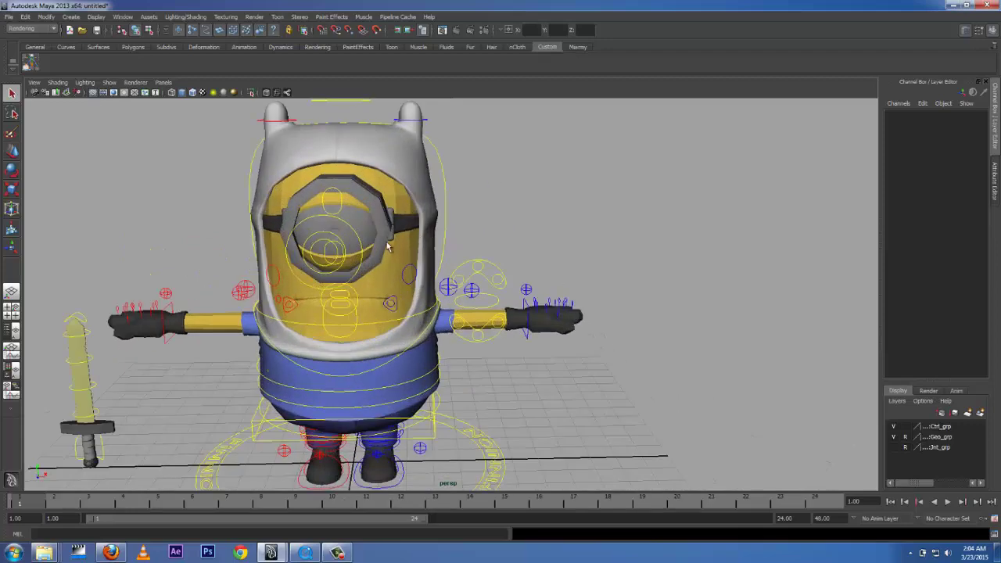
{"action": "scroll", "coordinate": [341, 241], "scroll_direction": "up", "scroll_amount": 4}
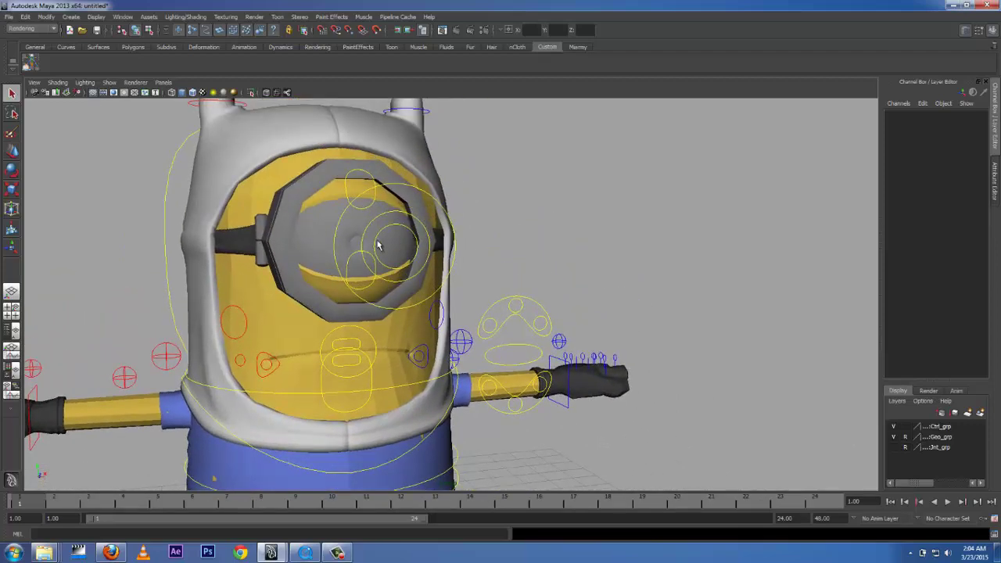
{"action": "scroll", "coordinate": [371, 228], "scroll_direction": "down", "scroll_amount": 8}
{"action": "left_click_drag", "start_coordinate": [407, 270], "coordinate": [310, 230], "text": "alt"}
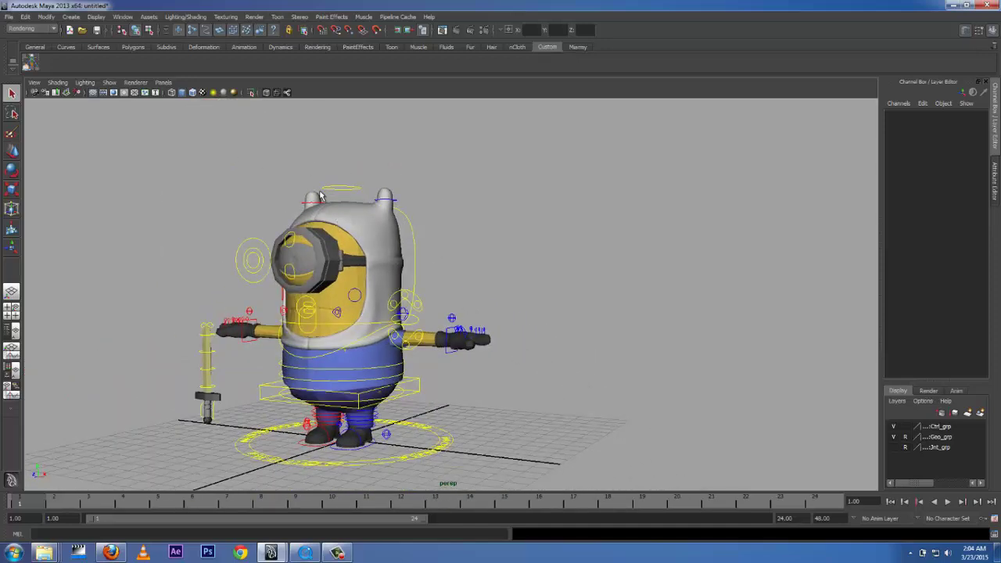
Step: Check the head and body controls, then set Show to None and re-enable Polygons
{"action": "left_click", "coordinate": [411, 252]}
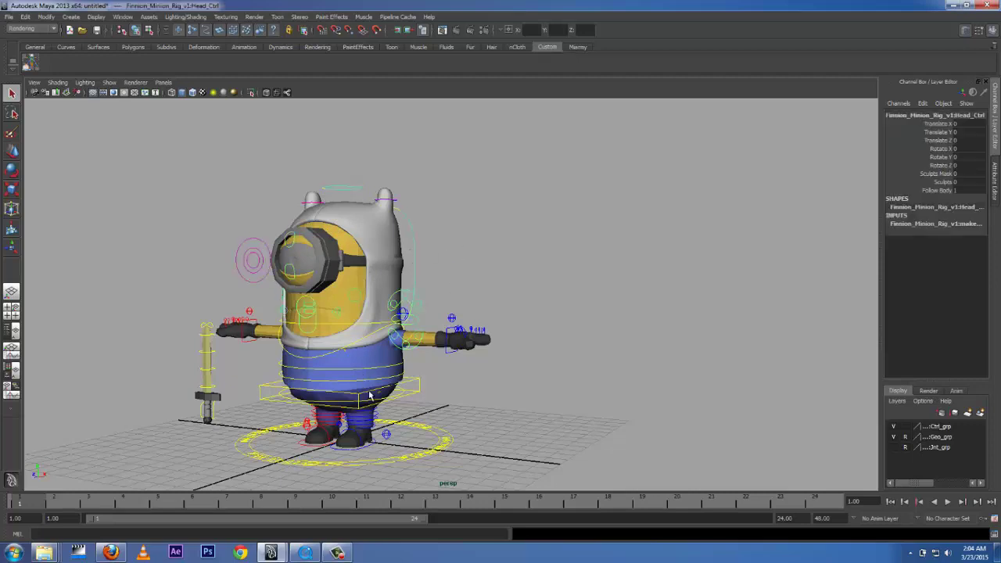
{"action": "left_click", "coordinate": [430, 427]}
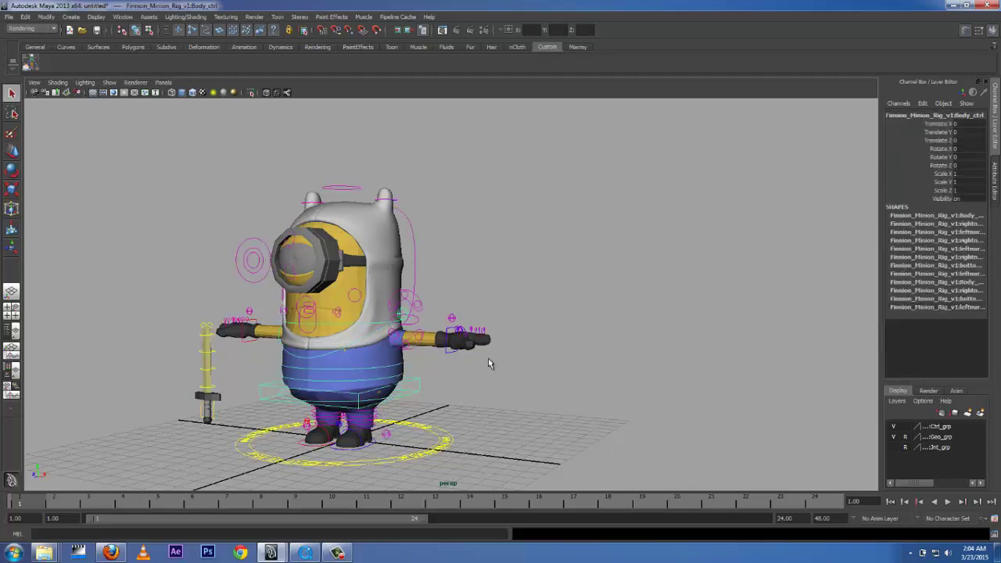
{"action": "left_click", "coordinate": [479, 268]}
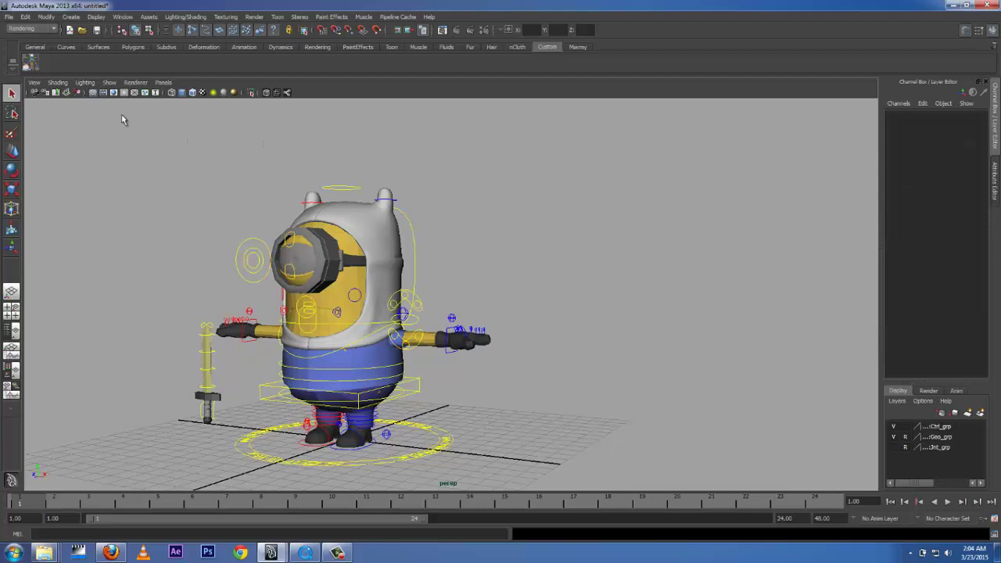
{"action": "left_click", "coordinate": [110, 83]}
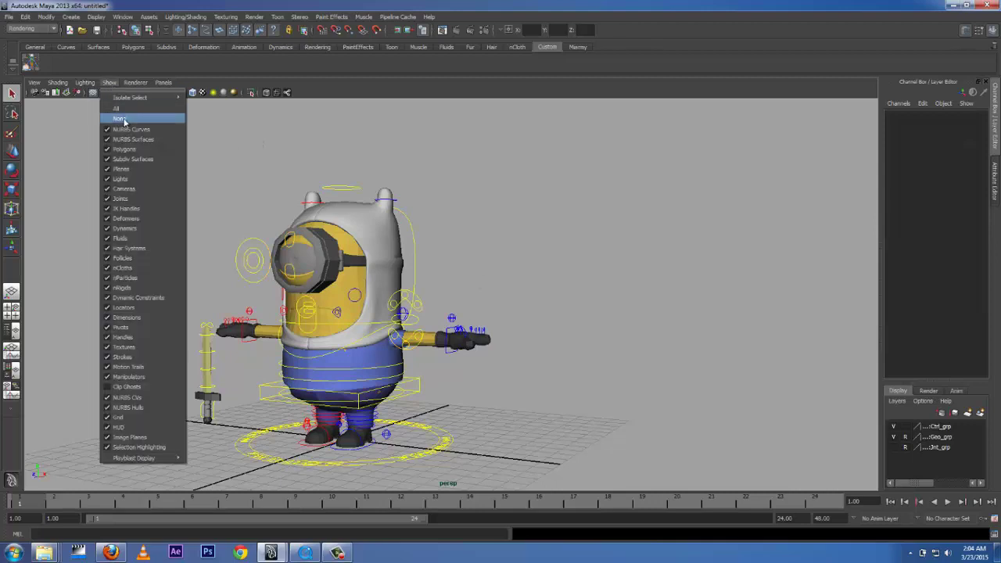
{"action": "left_click", "coordinate": [126, 119]}
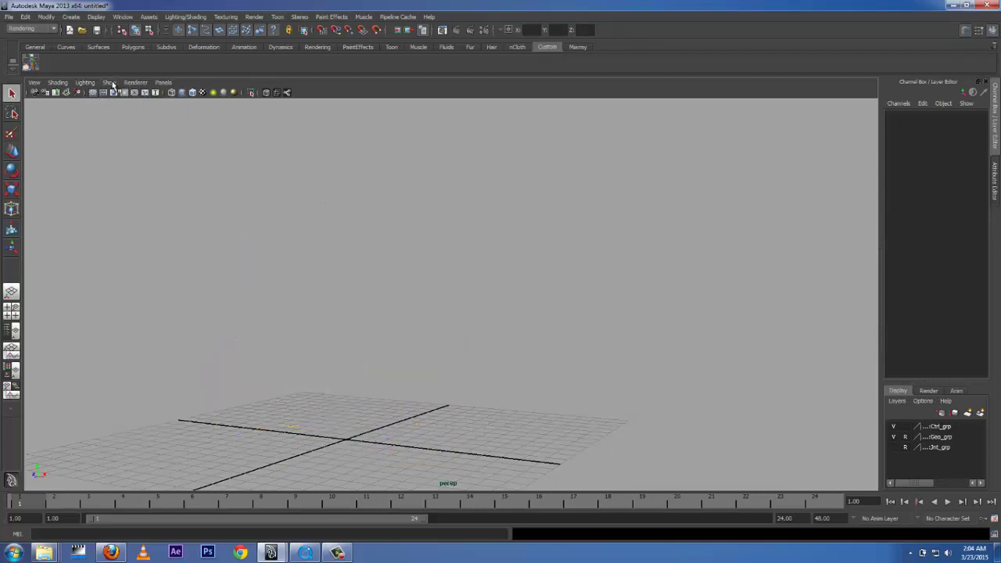
{"action": "left_click", "coordinate": [110, 83]}
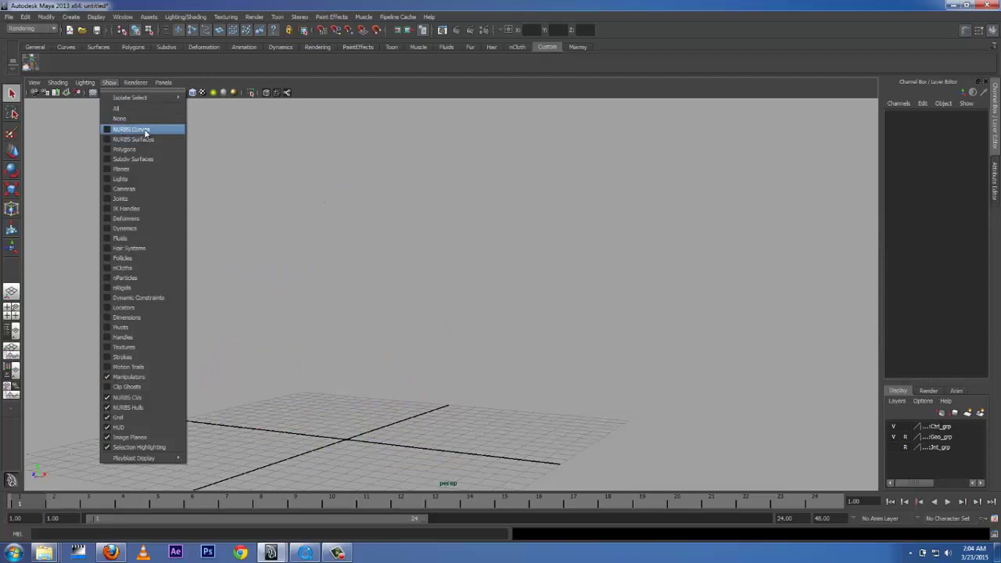
{"action": "left_click", "coordinate": [131, 150]}
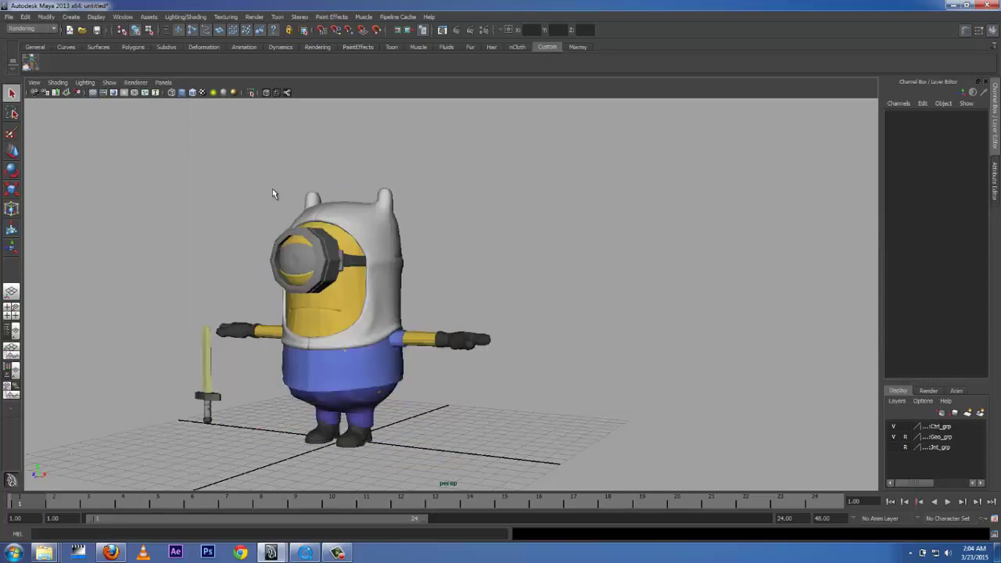
Step: Turn NURBS Curves display back on and frame the rig from the front
{"action": "mouse_move", "coordinate": [298, 270]}
{"action": "left_mouse_down", "text": "alt"}
{"action": "mouse_move", "coordinate": [384, 277]}
{"action": "mouse_move", "coordinate": [456, 333]}
{"action": "mouse_move", "coordinate": [310, 269]}
{"action": "left_mouse_up", "text": "alt"}
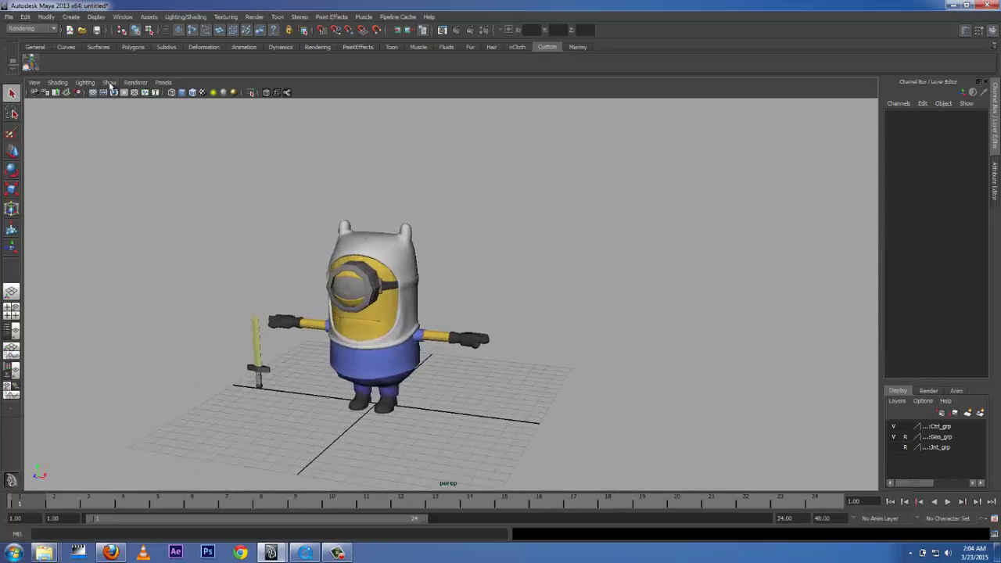
{"action": "left_click", "coordinate": [110, 82]}
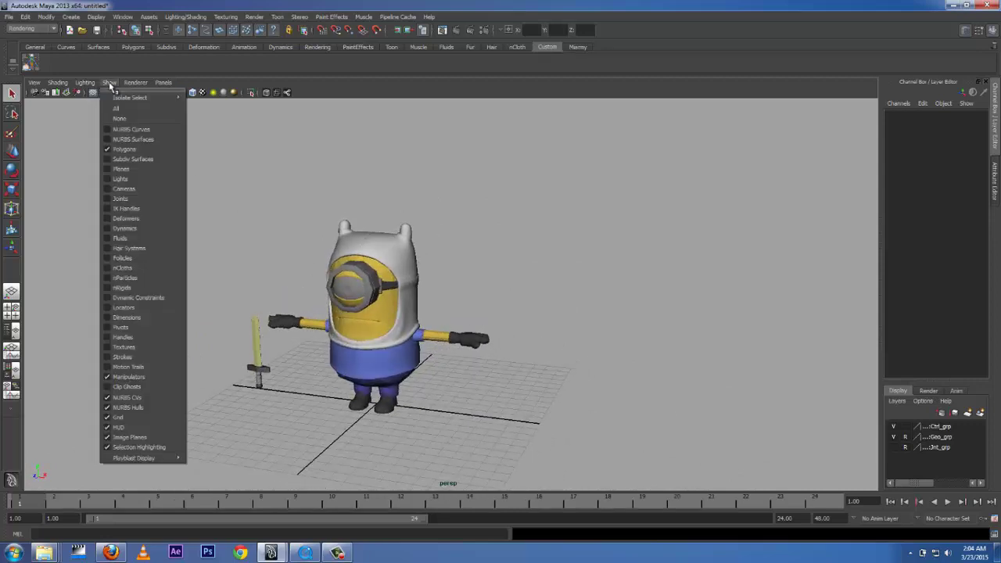
{"action": "left_click", "coordinate": [148, 130]}
{"action": "left_click_drag", "start_coordinate": [348, 296], "coordinate": [282, 287], "text": "alt"}
{"action": "right_click_drag", "start_coordinate": [282, 287], "coordinate": [337, 275], "text": "alt"}
{"action": "left_click_drag", "start_coordinate": [337, 275], "coordinate": [352, 257], "text": "alt"}
{"action": "left_click", "coordinate": [418, 238]}
{"action": "left_click", "coordinate": [11, 172]}
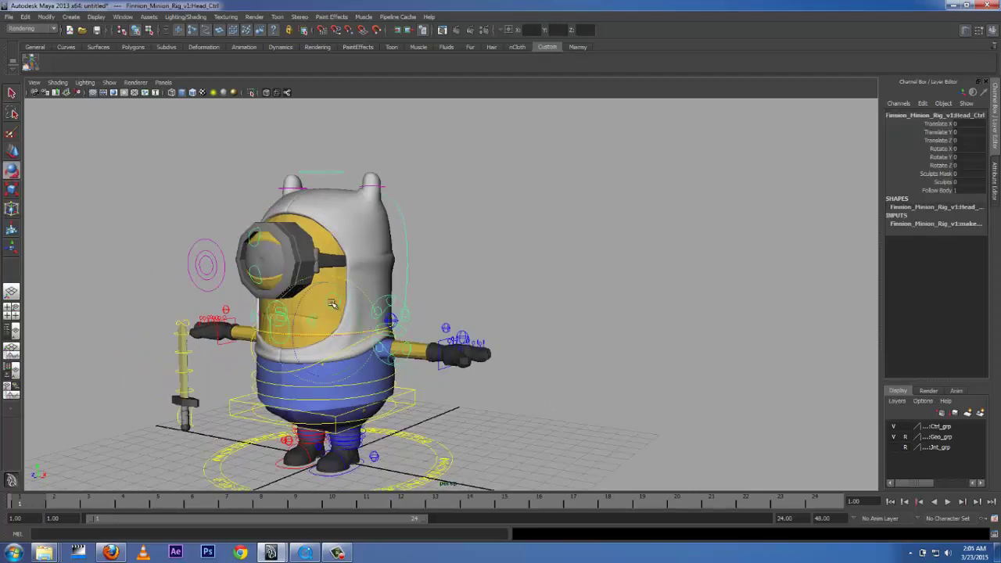
{"action": "left_click_drag", "start_coordinate": [327, 322], "coordinate": [236, 378]}
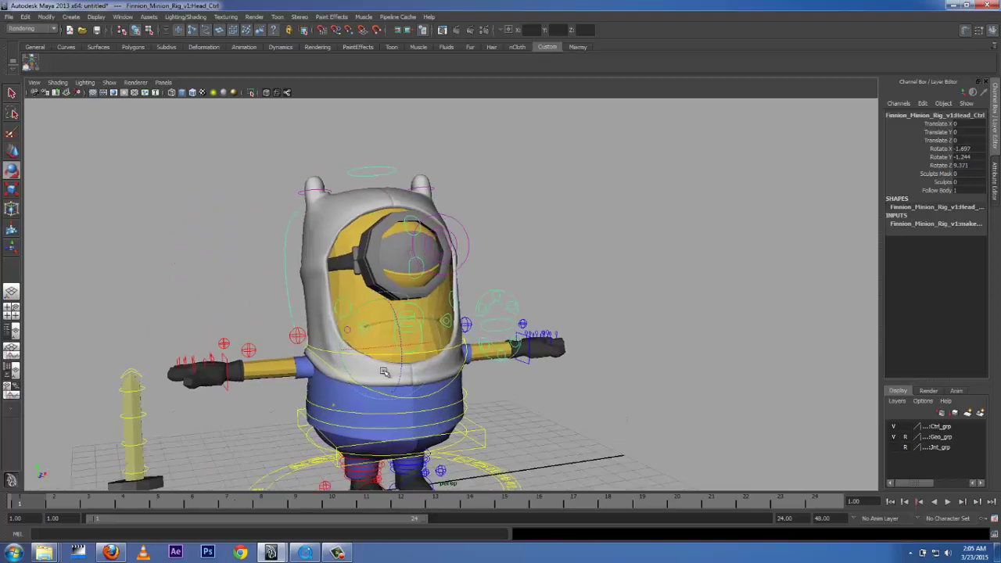
{"action": "left_click", "coordinate": [228, 374]}
{"action": "left_click", "coordinate": [12, 152]}
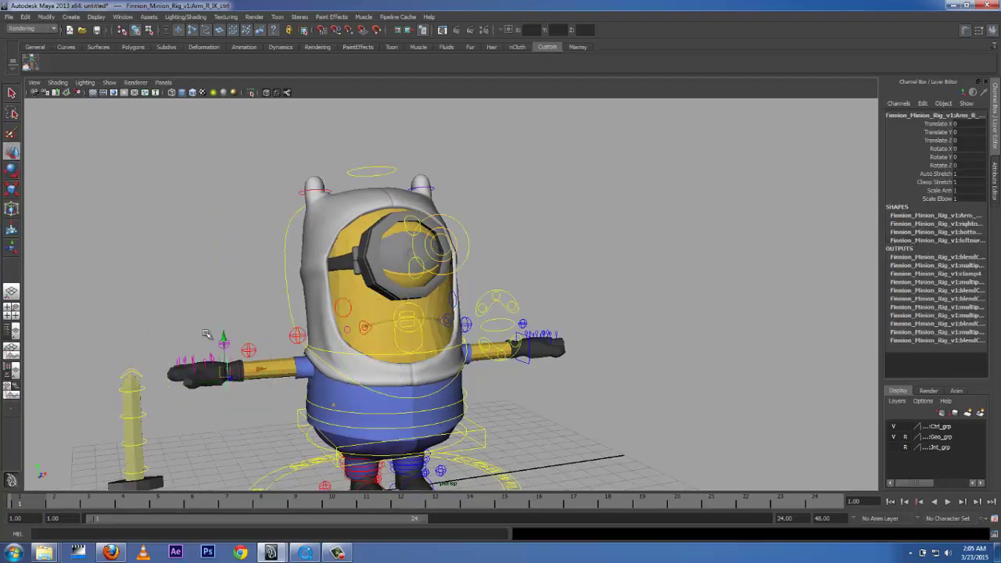
{"action": "left_click_drag", "start_coordinate": [225, 373], "coordinate": [294, 430]}
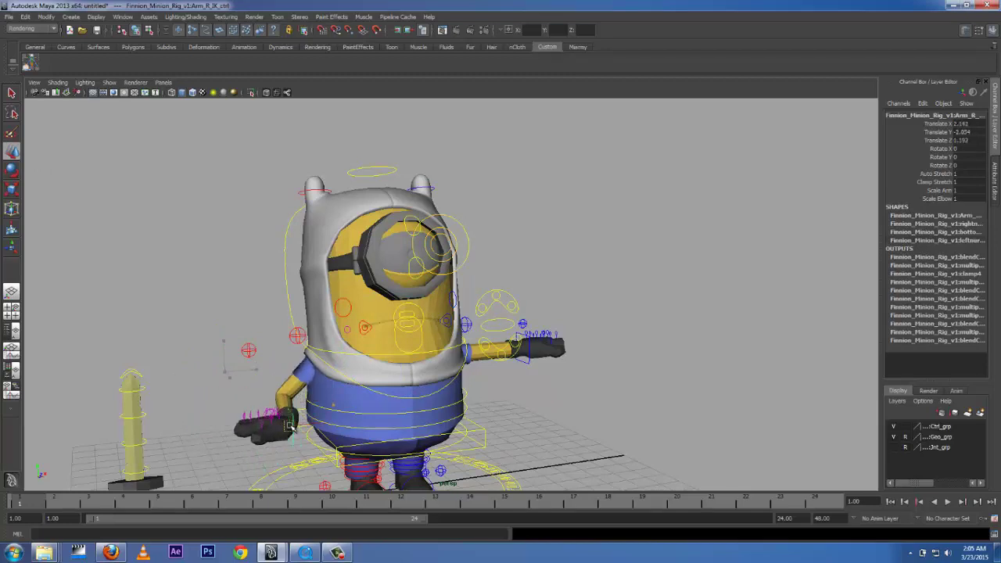
{"action": "key", "text": "ctrl+z"}
{"action": "left_click", "coordinate": [349, 388]}
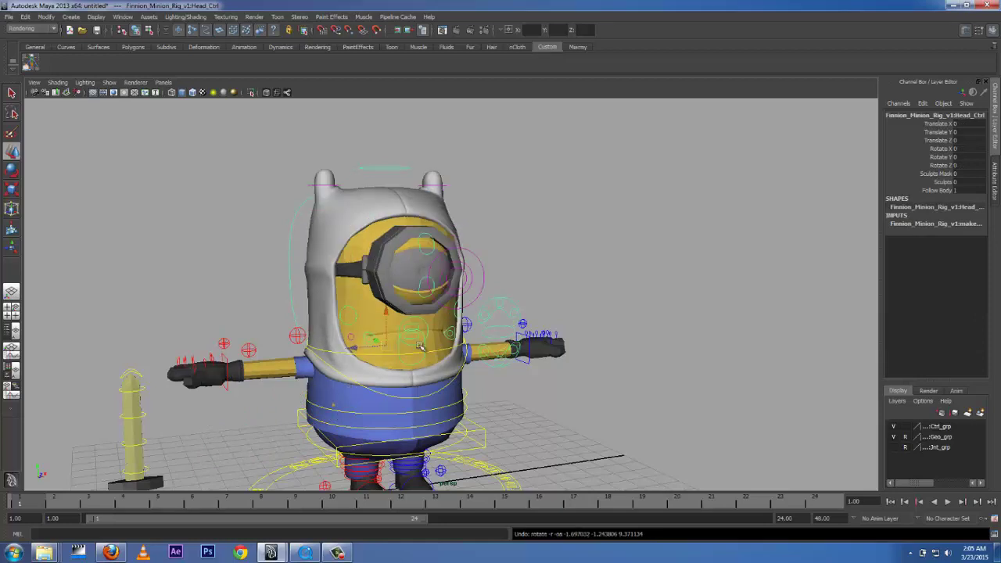
{"action": "left_click_drag", "start_coordinate": [348, 388], "coordinate": [316, 345], "text": "alt"}
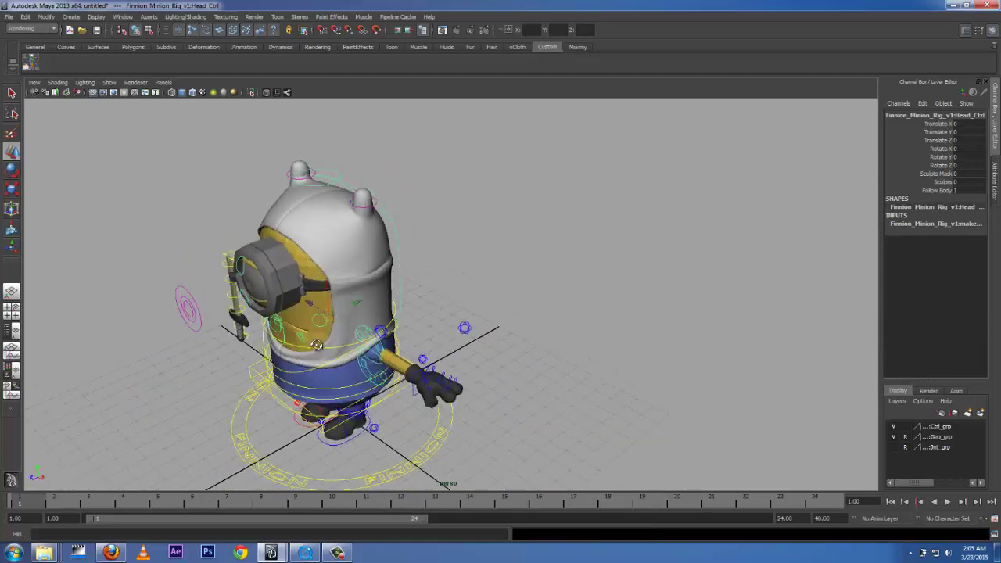
{"action": "left_click", "coordinate": [12, 94]}
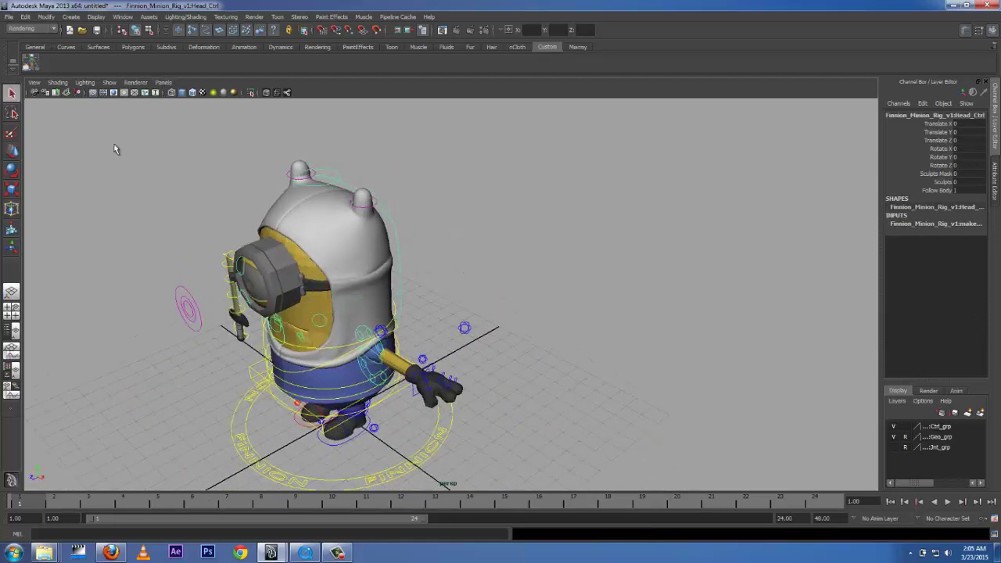
{"action": "left_click_drag", "start_coordinate": [294, 292], "coordinate": [306, 289], "text": "alt"}
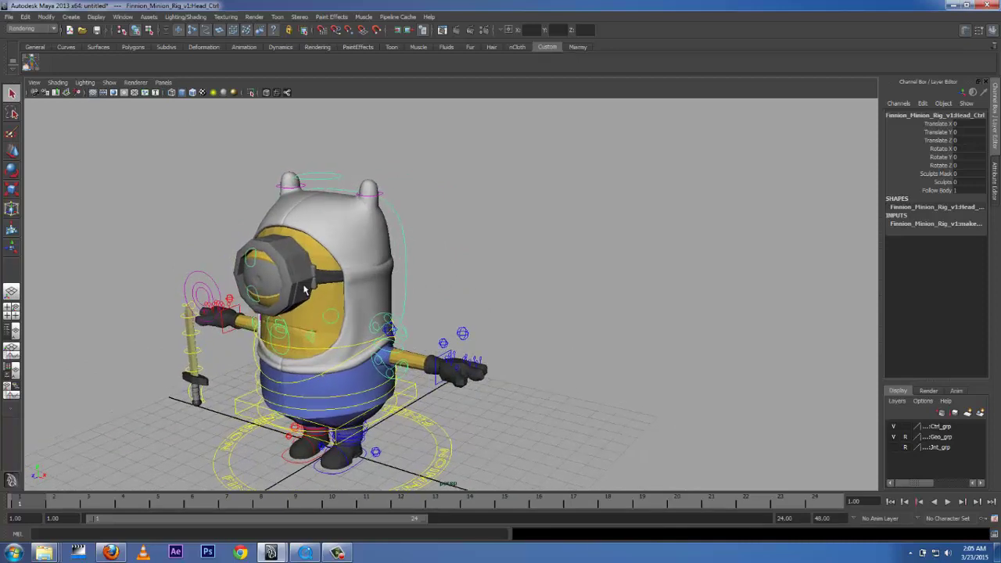
{"action": "left_click", "coordinate": [466, 195]}
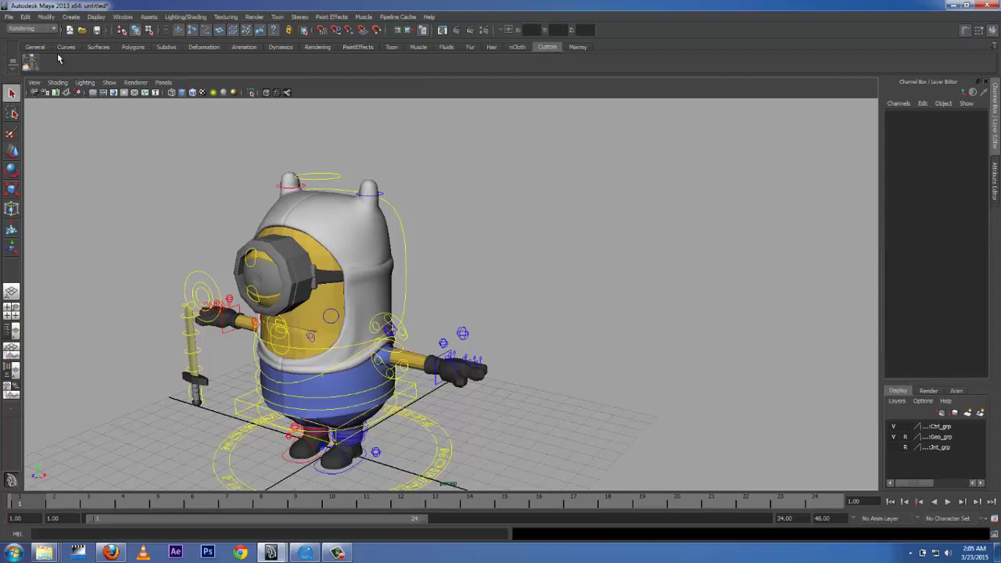
Step: Load Desktop/Minion_2/MinionPickr/MinionPickr.pkr into the AnimSchool picker, accepting the default namespace
{"action": "left_click", "coordinate": [31, 65]}
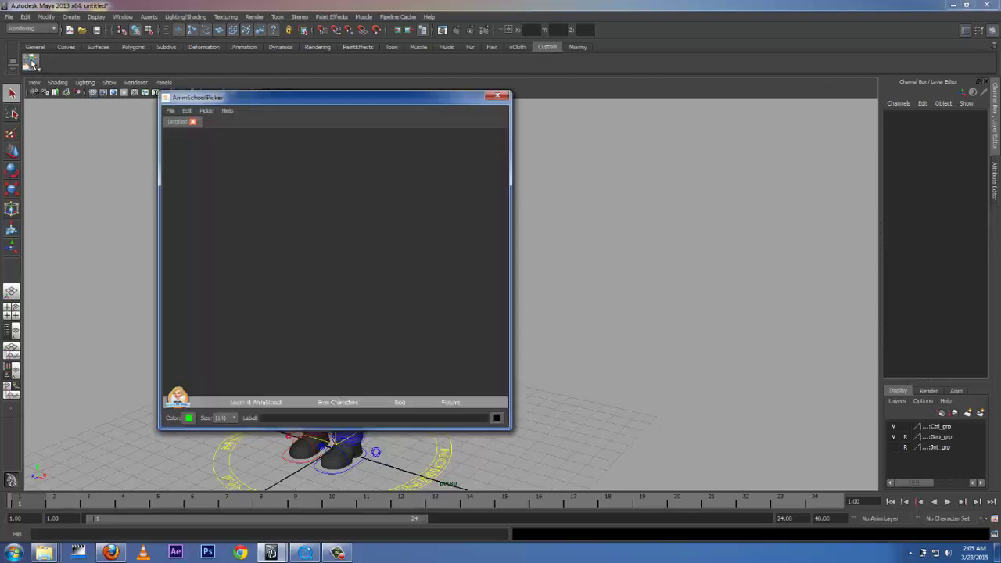
{"action": "left_click_drag", "start_coordinate": [616, 119], "coordinate": [695, 98]}
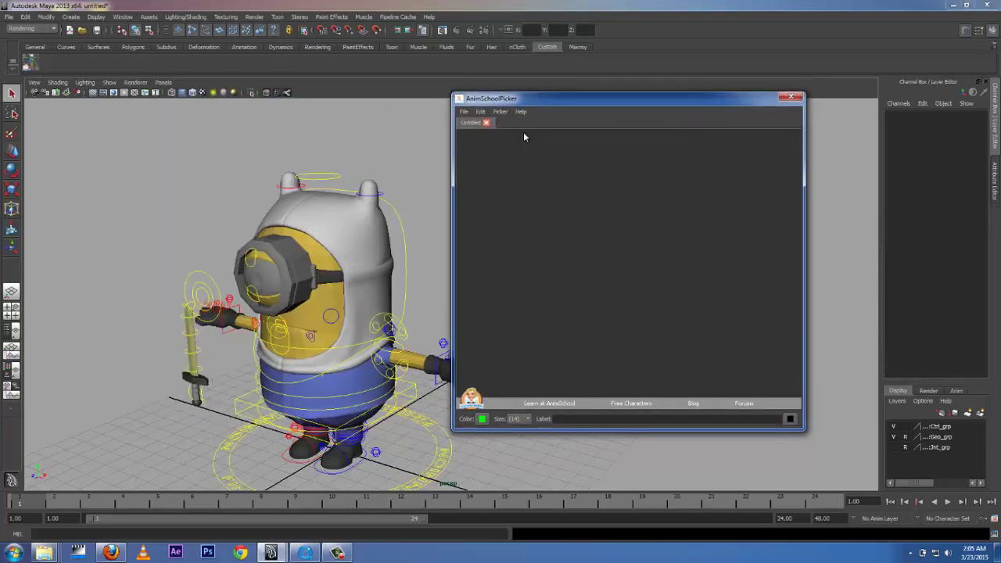
{"action": "left_click", "coordinate": [468, 114]}
{"action": "left_click", "coordinate": [480, 131]}
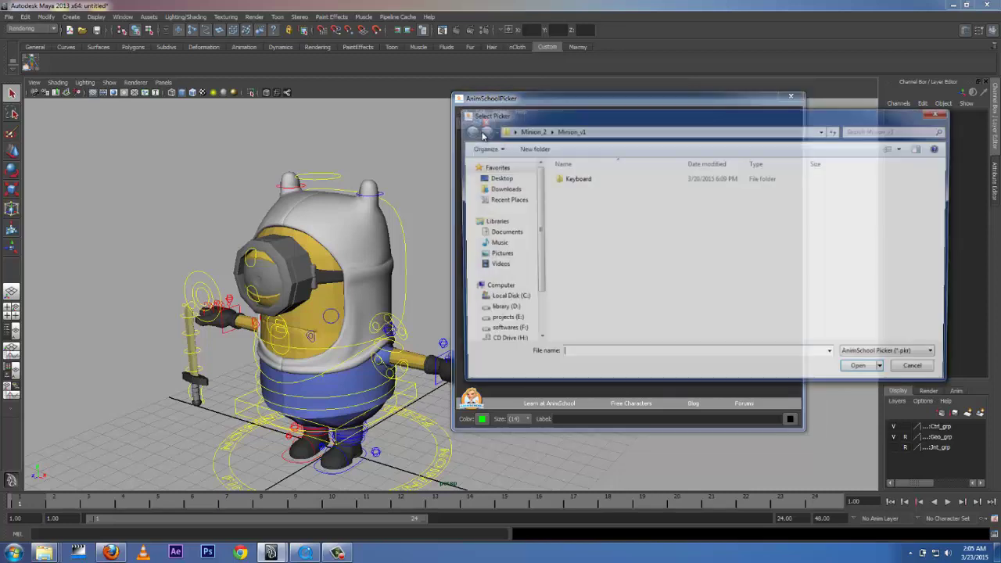
{"action": "left_click_drag", "start_coordinate": [540, 108], "coordinate": [391, 108]}
{"action": "left_click", "coordinate": [353, 171]}
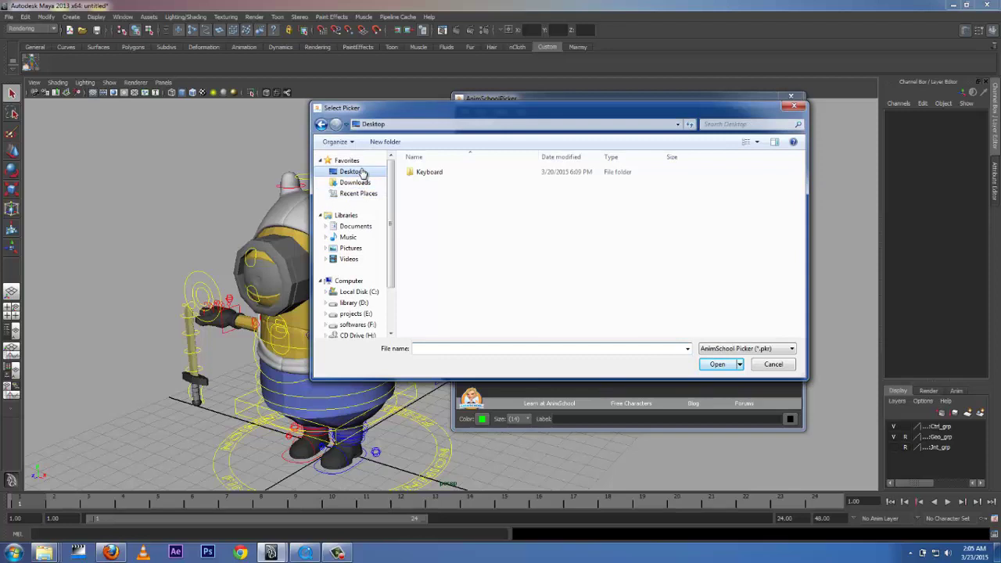
{"action": "double_click", "coordinate": [713, 201]}
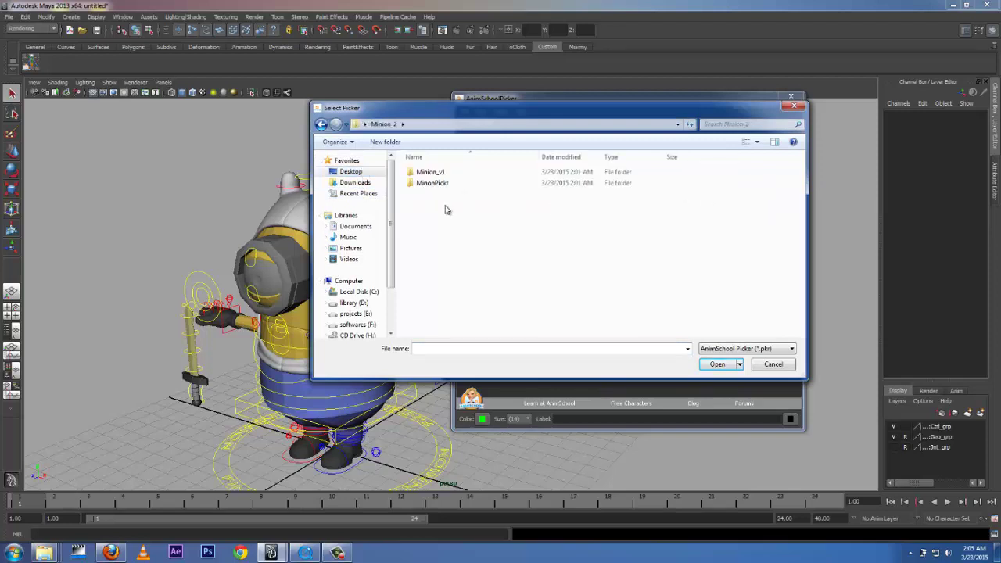
{"action": "double_click", "coordinate": [436, 184]}
{"action": "left_click", "coordinate": [437, 173]}
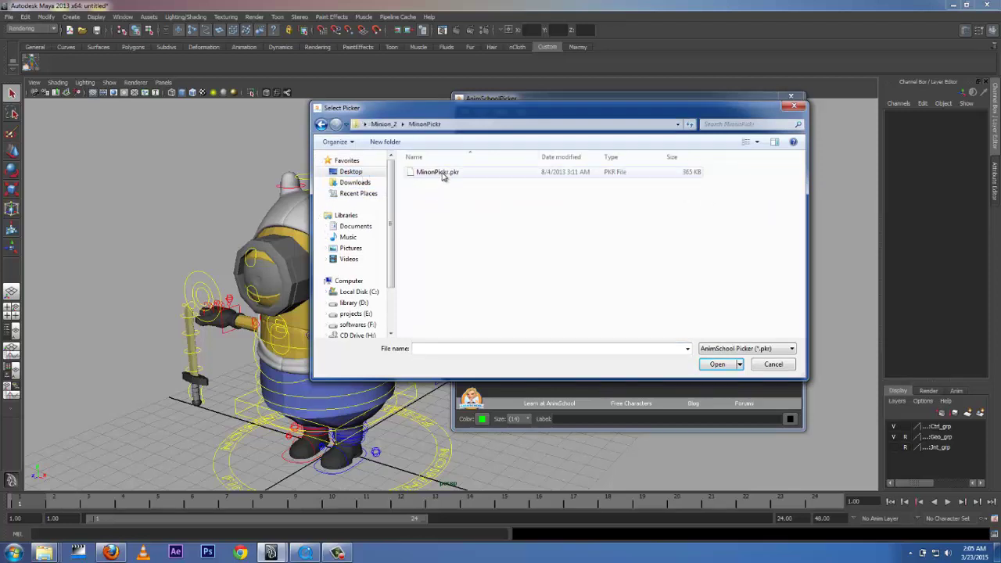
{"action": "left_click", "coordinate": [718, 364]}
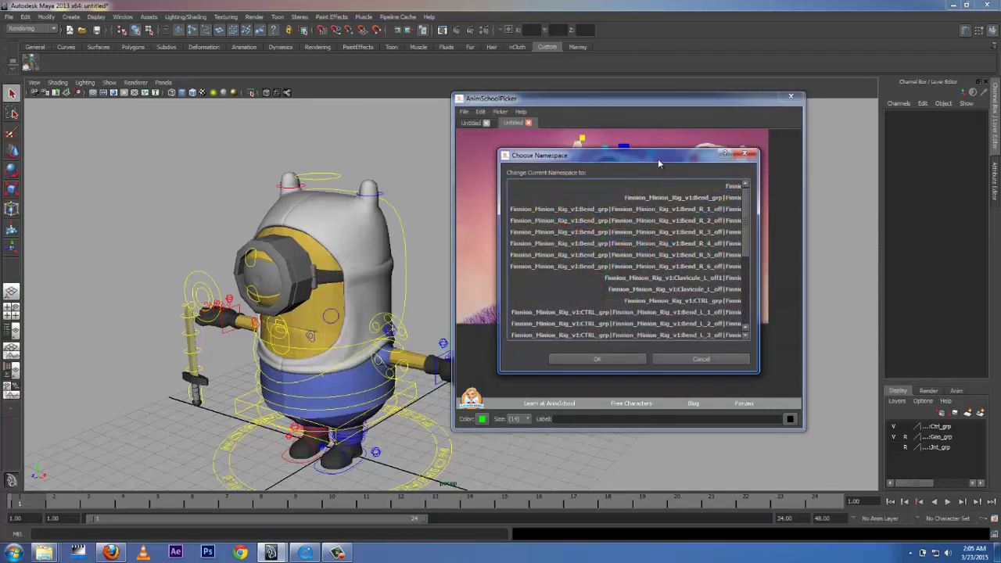
{"action": "left_click_drag", "start_coordinate": [659, 162], "coordinate": [622, 162]}
{"action": "scroll", "coordinate": [711, 244], "scroll_direction": "down", "scroll_amount": 2}
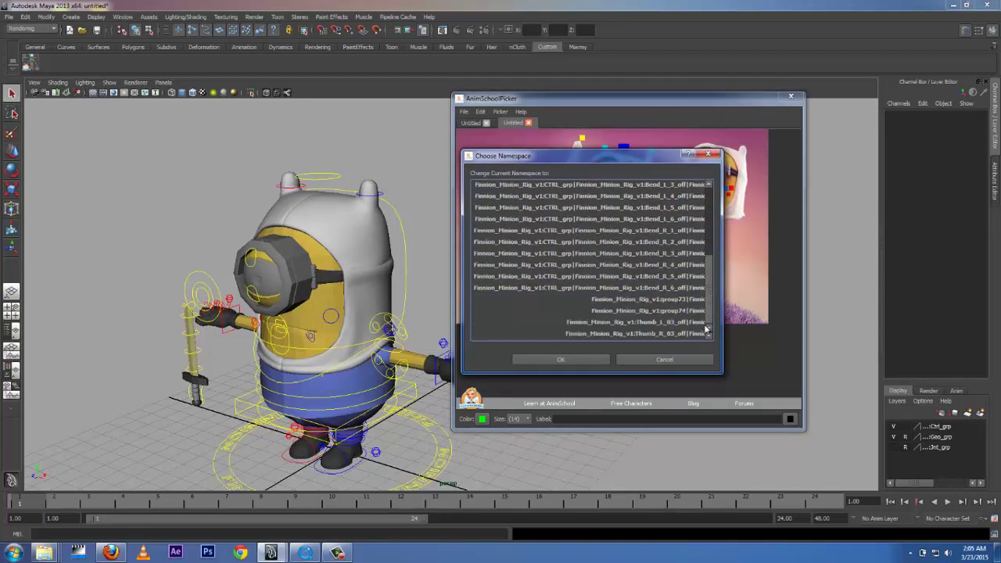
{"action": "left_click", "coordinate": [576, 360]}
Step: From a side view, select the leg bend controls and the right foot's toe-roll control
{"action": "left_click_drag", "start_coordinate": [622, 104], "coordinate": [677, 94]}
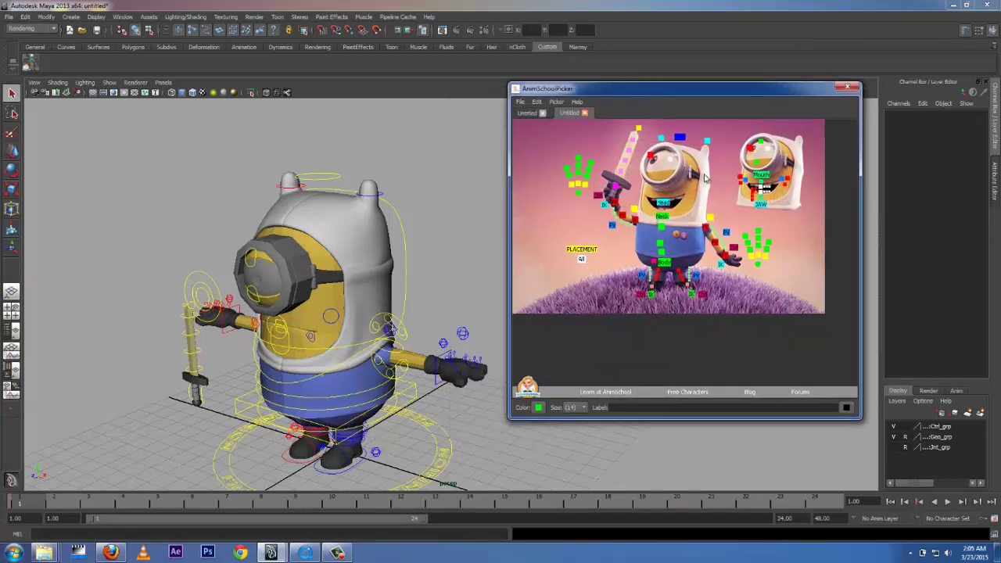
{"action": "scroll", "coordinate": [682, 178], "scroll_direction": "up", "scroll_amount": 2}
{"action": "scroll", "coordinate": [681, 178], "scroll_direction": "down", "scroll_amount": 1}
{"action": "middle_click_drag", "start_coordinate": [681, 178], "coordinate": [676, 228]}
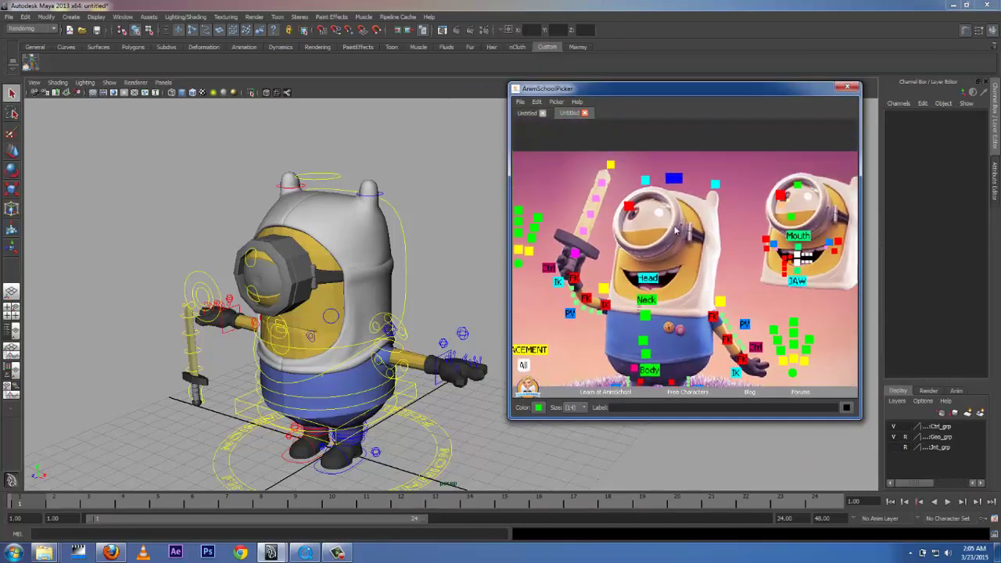
{"action": "scroll", "coordinate": [676, 228], "scroll_direction": "down", "scroll_amount": 1}
{"action": "scroll", "coordinate": [686, 243], "scroll_direction": "down", "scroll_amount": 1}
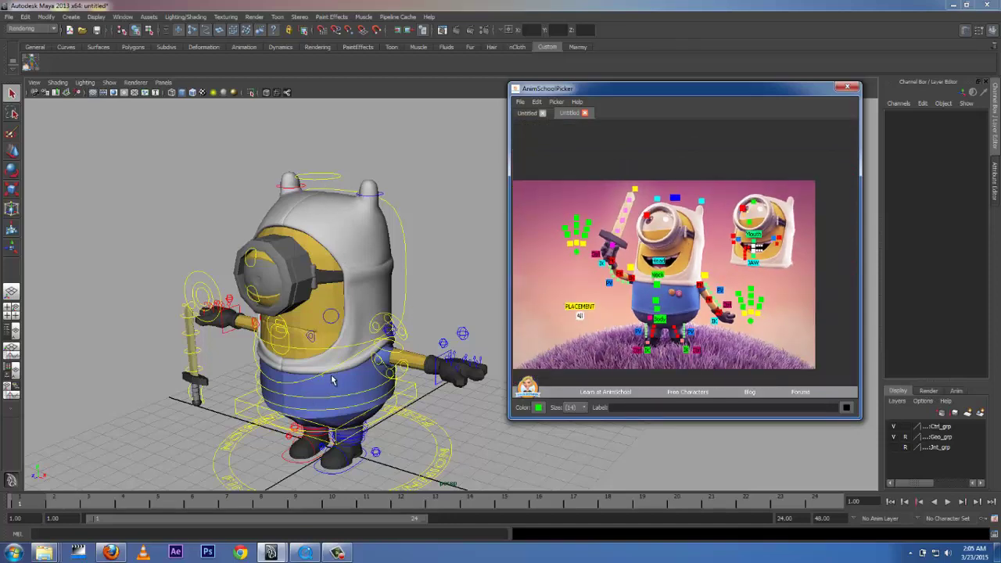
{"action": "left_click_drag", "start_coordinate": [323, 460], "coordinate": [338, 444], "text": "alt"}
{"action": "scroll", "coordinate": [345, 399], "scroll_direction": "up", "scroll_amount": 5}
{"action": "scroll", "coordinate": [344, 400], "scroll_direction": "down", "scroll_amount": 6}
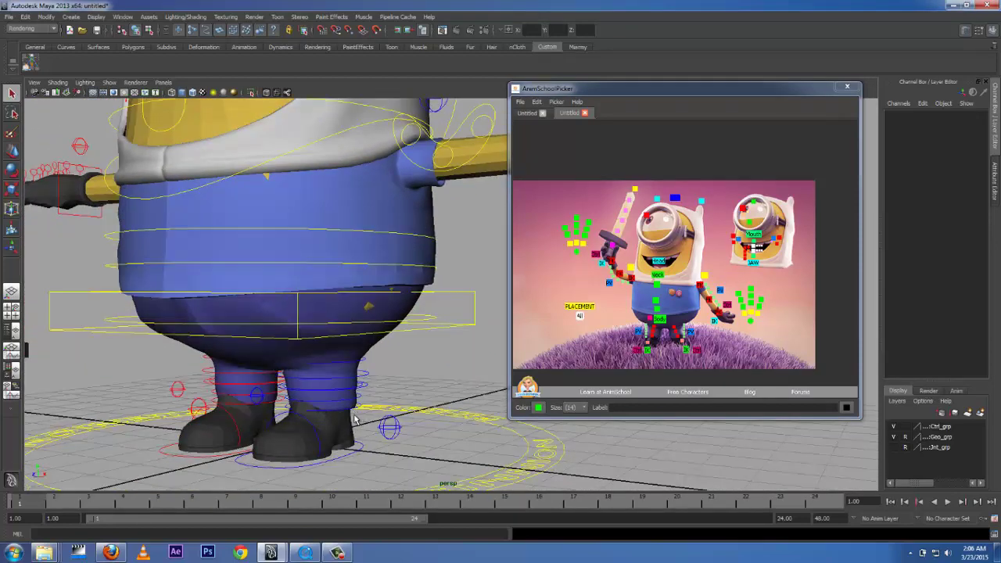
{"action": "left_click", "coordinate": [359, 403]}
{"action": "left_click", "coordinate": [369, 389]}
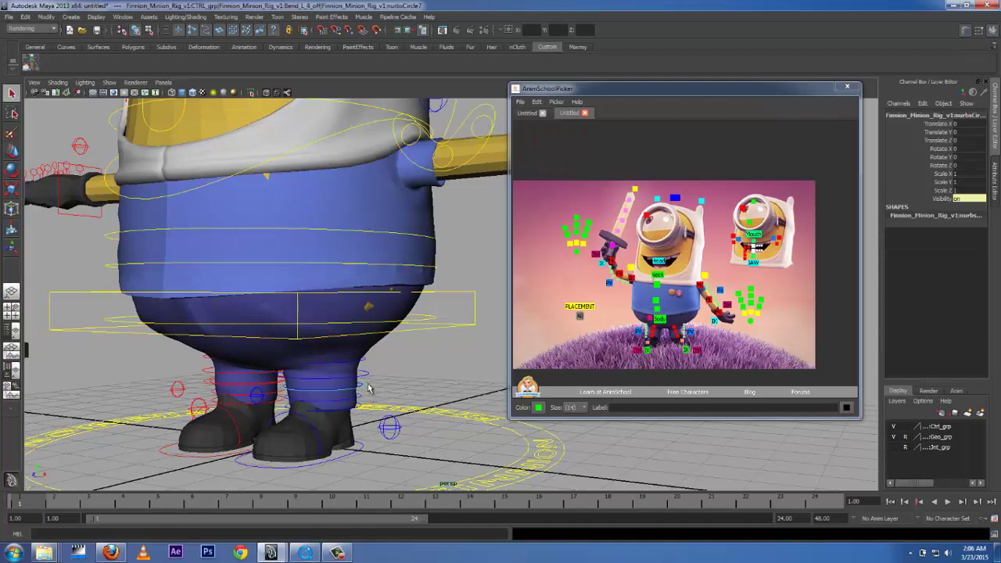
{"action": "left_click", "coordinate": [363, 363]}
{"action": "left_click", "coordinate": [234, 428]}
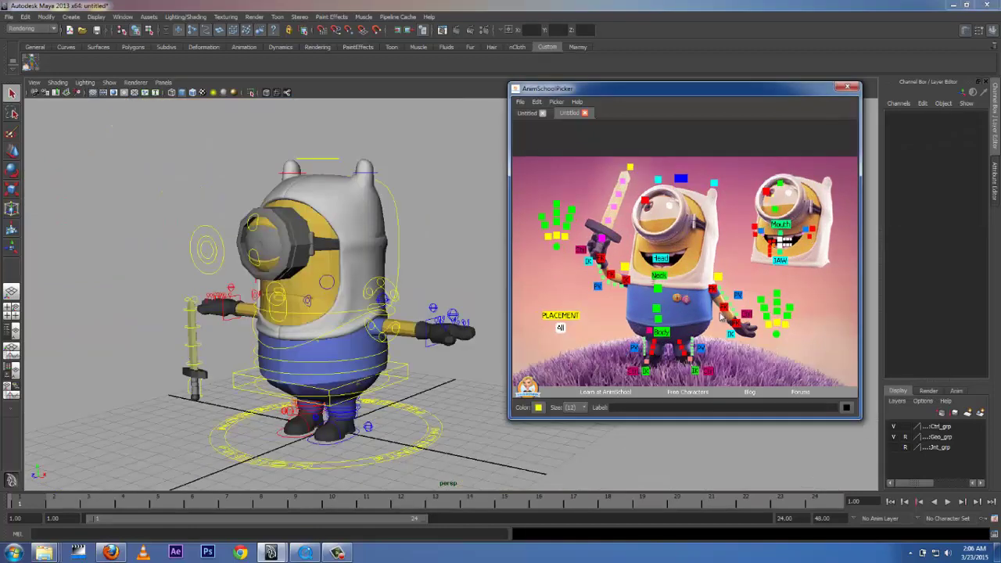
{"action": "scroll", "coordinate": [685, 329], "scroll_direction": "up", "scroll_amount": 4}
{"action": "scroll", "coordinate": [683, 283], "scroll_direction": "up", "scroll_amount": 5}
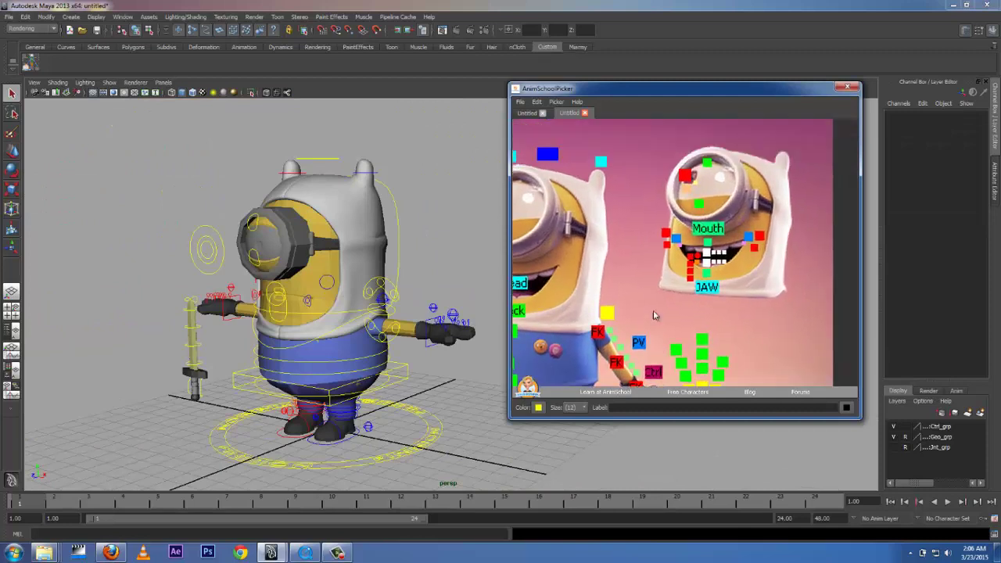
Step: Pick the mouth and tongue controls in the picker, then marquee-select all mouth and lip controls
{"action": "left_click", "coordinate": [666, 280]}
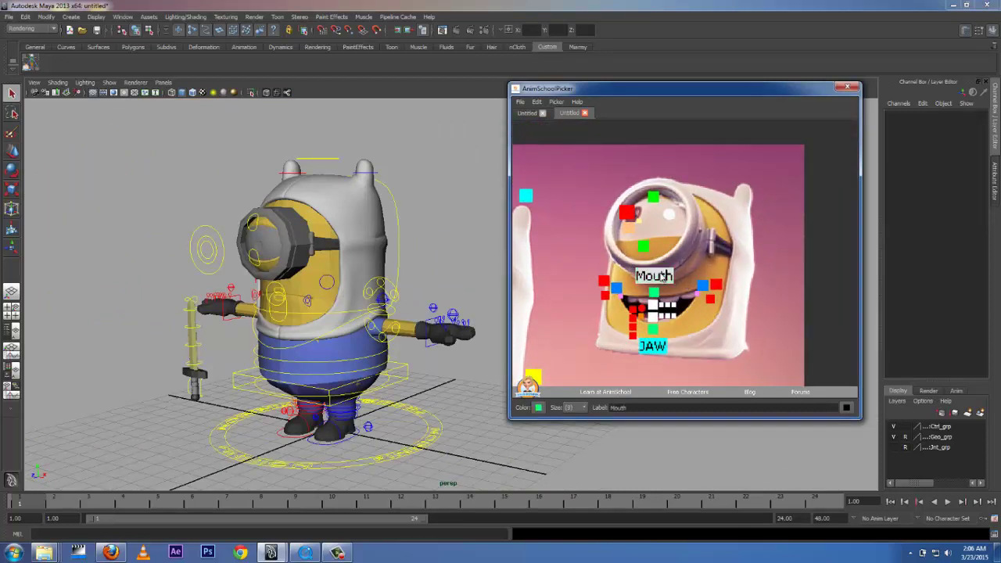
{"action": "left_click", "coordinate": [652, 348]}
{"action": "left_click", "coordinate": [632, 313]}
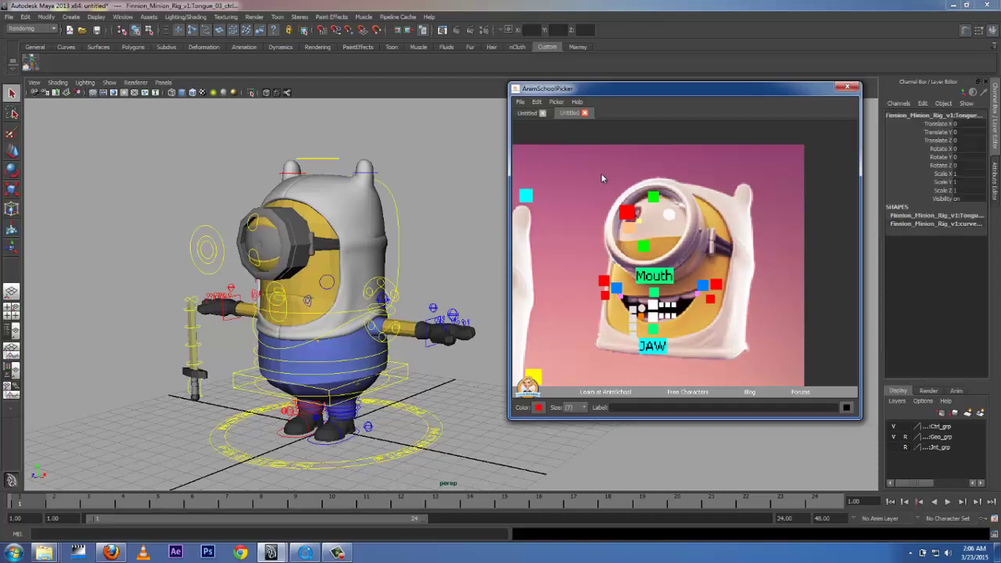
{"action": "left_click_drag", "start_coordinate": [563, 177], "coordinate": [763, 398]}
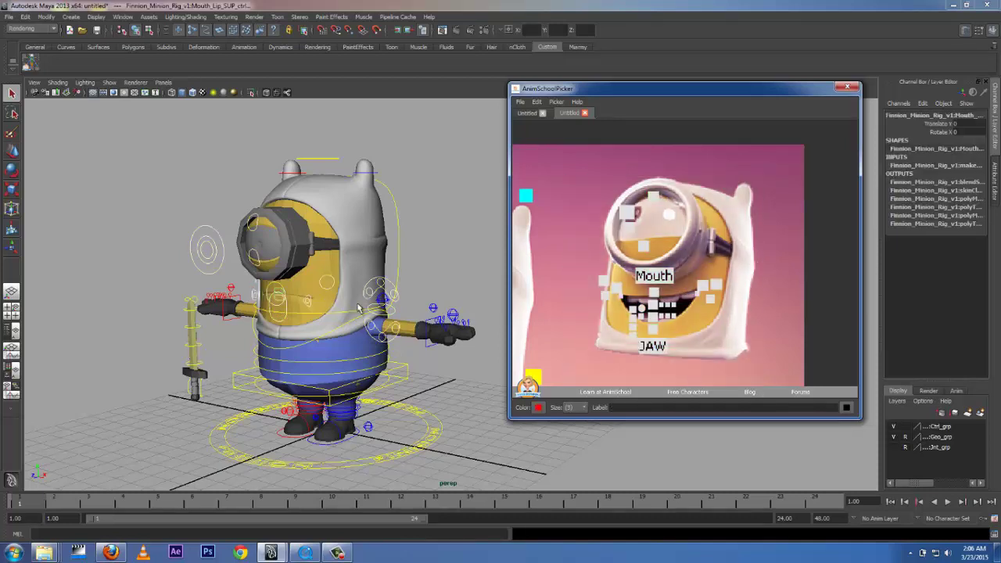
{"action": "scroll", "coordinate": [621, 303], "scroll_direction": "down", "scroll_amount": 4}
{"action": "middle_click_drag", "start_coordinate": [622, 303], "coordinate": [695, 241]}
Step: Pick the Body control and rotate it to tilt the minion about -9.5 in X
{"action": "left_click", "coordinate": [624, 315]}
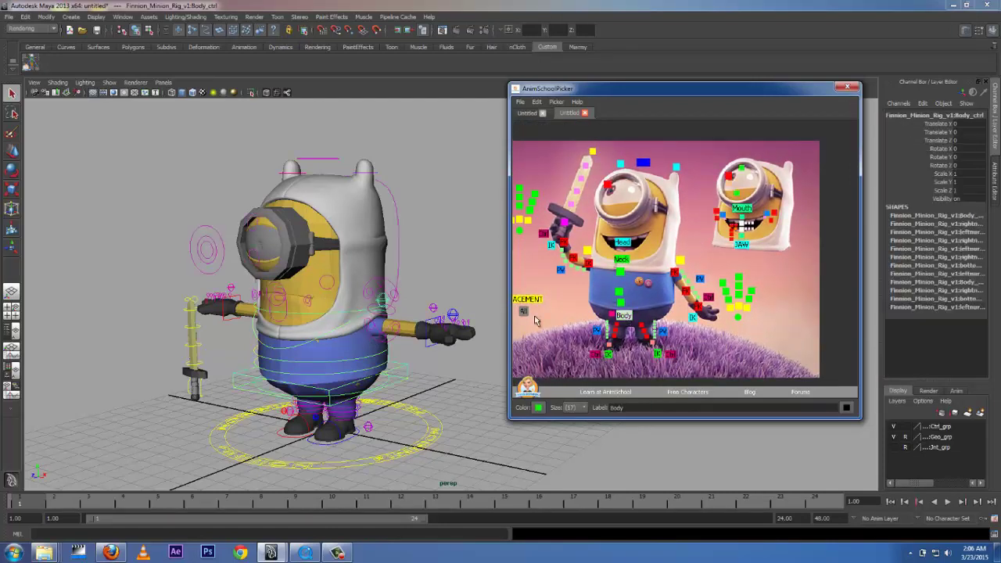
{"action": "left_click", "coordinate": [12, 171]}
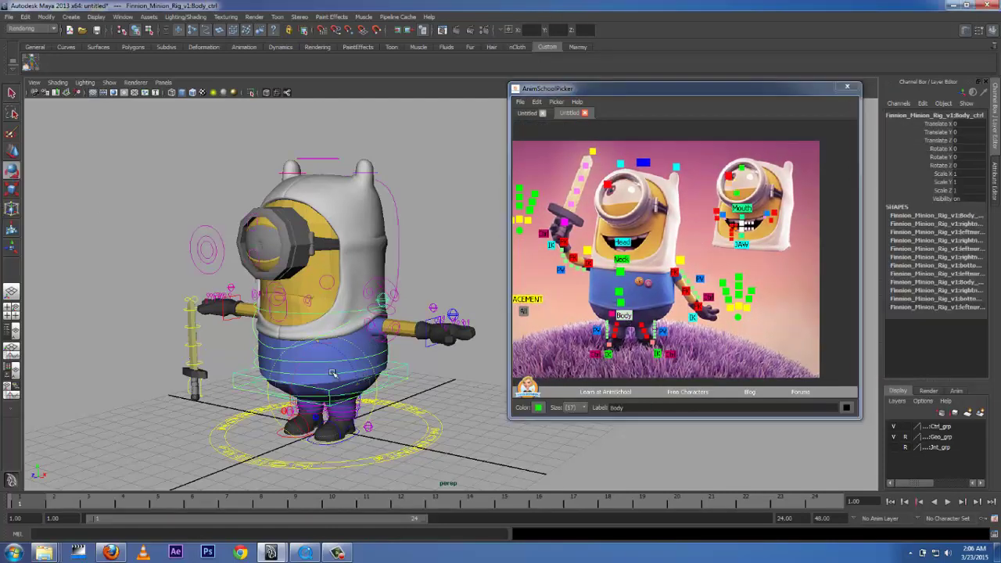
{"action": "left_click_drag", "start_coordinate": [332, 373], "coordinate": [336, 374]}
{"action": "left_click", "coordinate": [11, 153]}
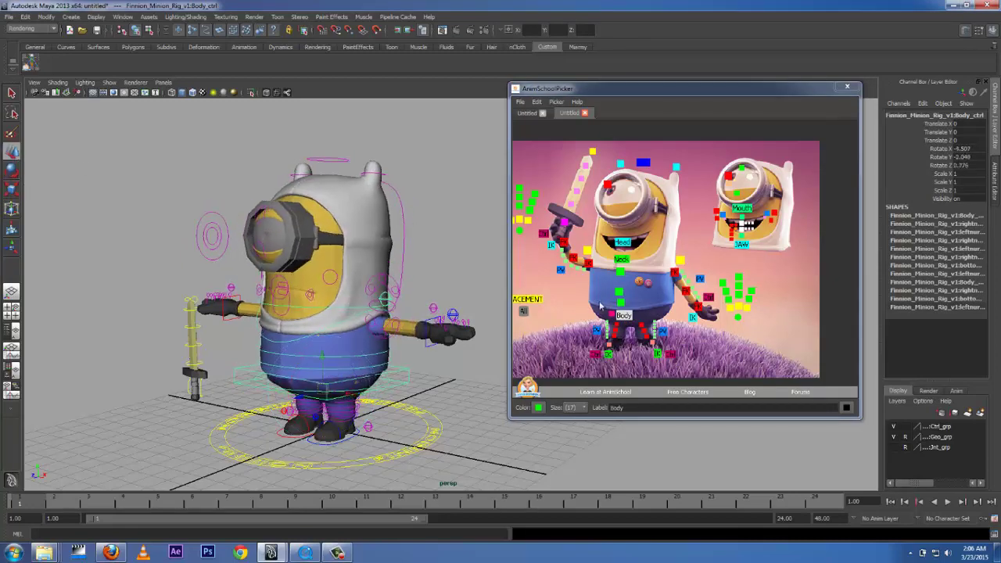
{"action": "left_click", "coordinate": [611, 306]}
Step: Select the right-hand FK control from the picker
{"action": "scroll", "coordinate": [614, 305], "scroll_direction": "up", "scroll_amount": 2}
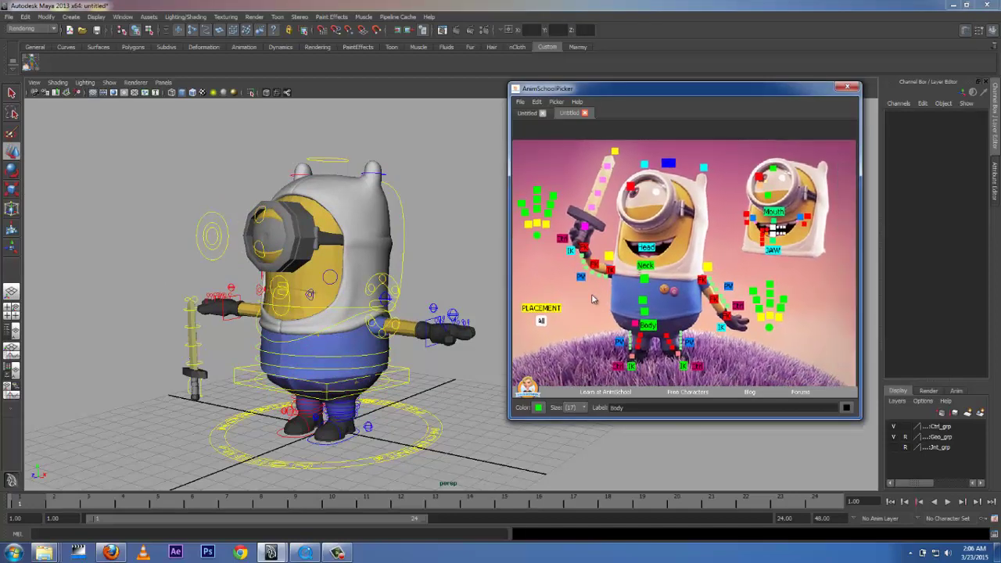
{"action": "scroll", "coordinate": [614, 305], "scroll_direction": "down", "scroll_amount": 2}
{"action": "scroll", "coordinate": [618, 306], "scroll_direction": "up", "scroll_amount": 2}
{"action": "left_click", "coordinate": [566, 264]}
Step: Select all rig controls with PLACEMENT All, drag the minion right, then undo the move
{"action": "scroll", "coordinate": [602, 310], "scroll_direction": "down", "scroll_amount": 2}
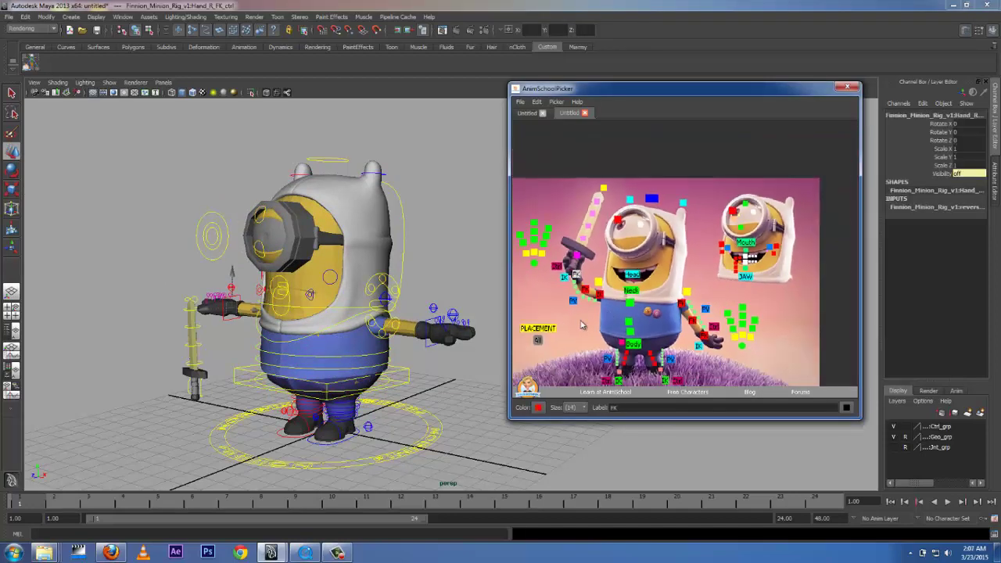
{"action": "left_click", "coordinate": [539, 341]}
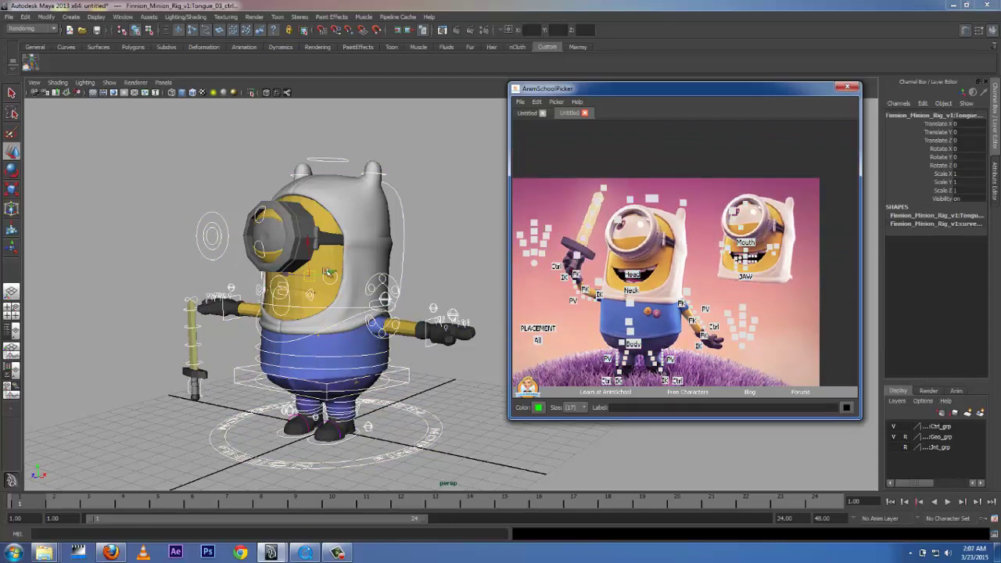
{"action": "middle_click_drag", "start_coordinate": [309, 243], "coordinate": [305, 216]}
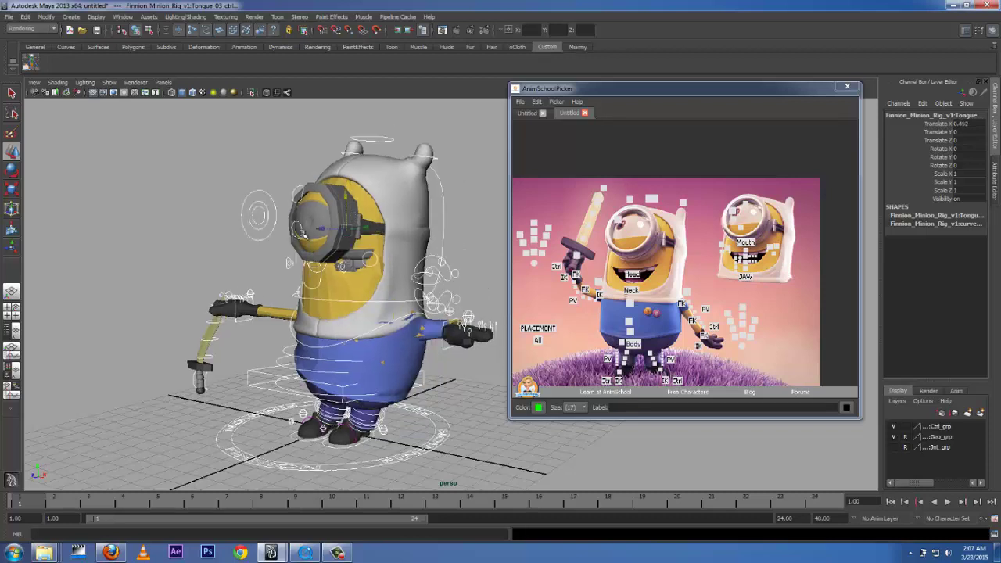
{"action": "key", "text": "ctrl+z"}
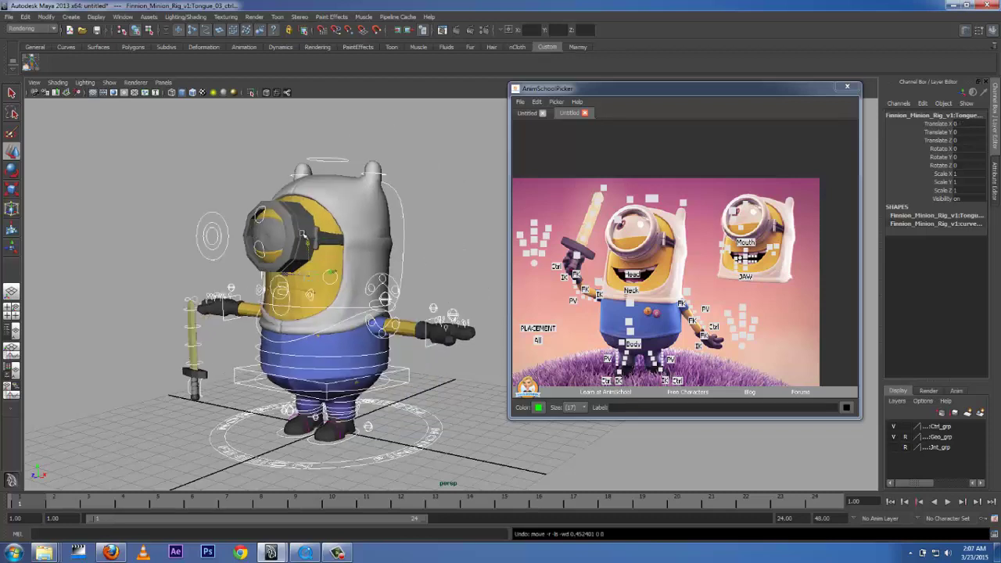
{"action": "key", "text": "ctrl+a"}
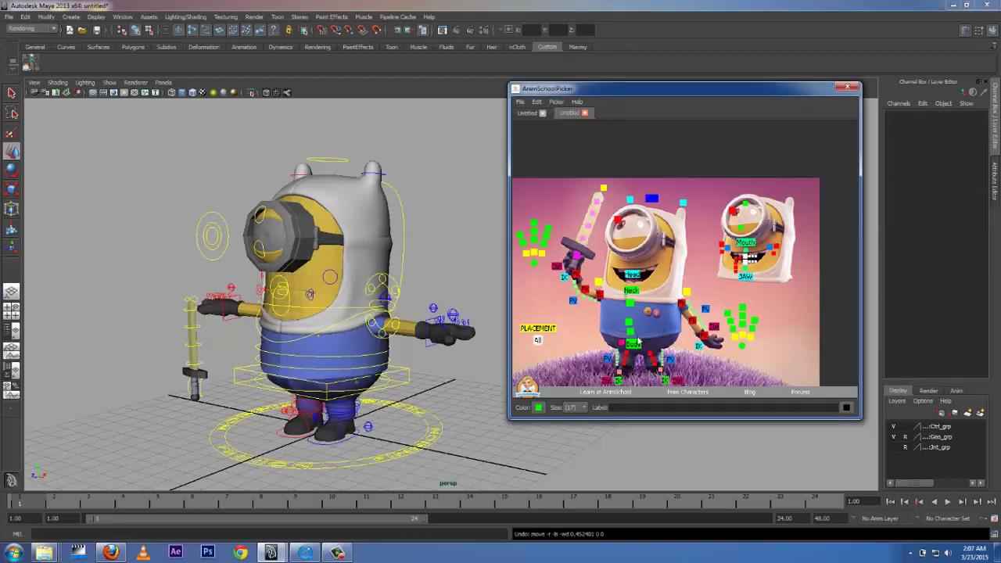
{"action": "scroll", "coordinate": [670, 291], "scroll_direction": "up", "scroll_amount": 3}
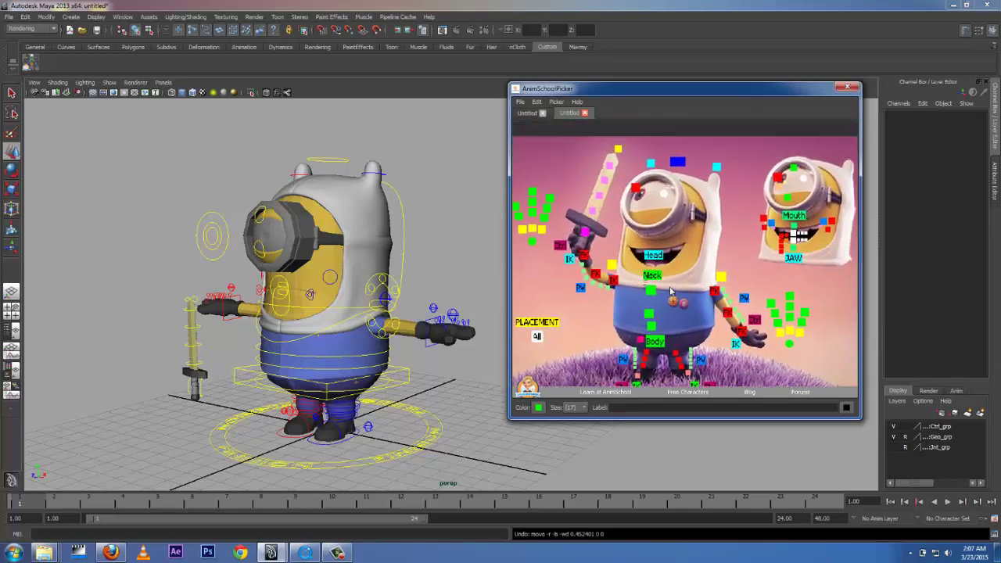
{"action": "scroll", "coordinate": [670, 292], "scroll_direction": "down", "scroll_amount": 2}
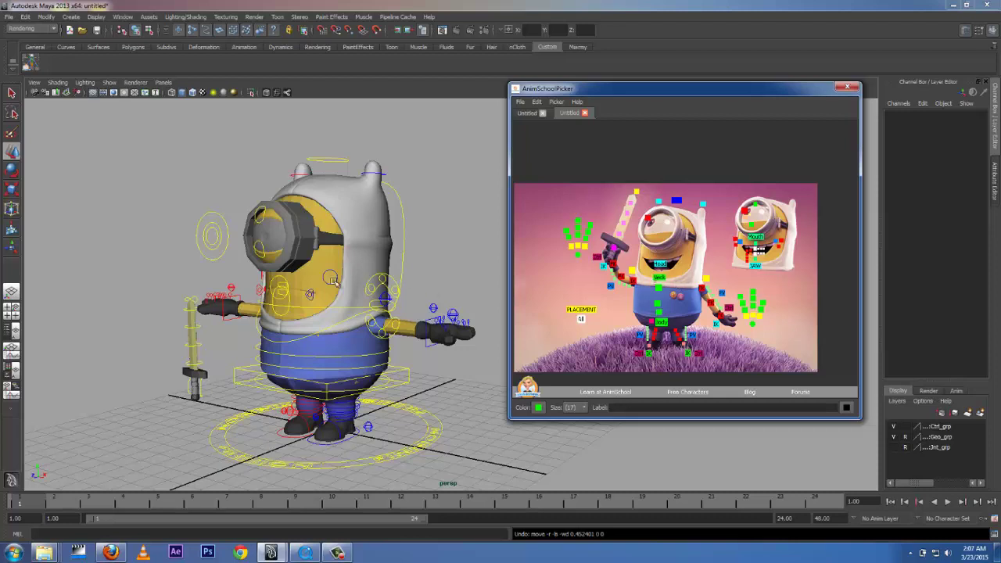
{"action": "scroll", "coordinate": [244, 225], "scroll_direction": "up", "scroll_amount": 4}
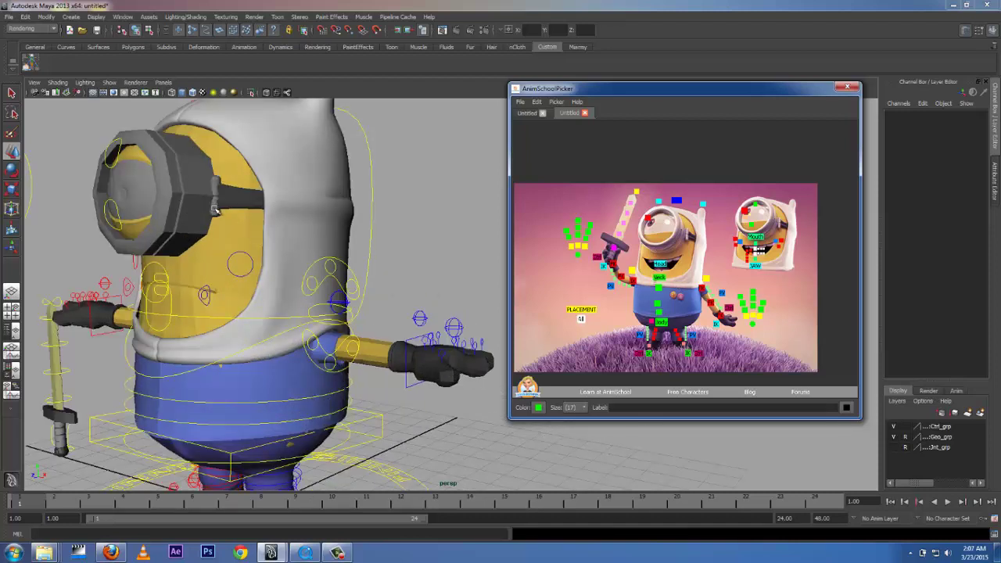
Step: Frame the minion's face and eye from the front, then switch to the Hypershade/Persp layout
{"action": "middle_click_drag", "start_coordinate": [185, 211], "coordinate": [305, 230], "text": "alt"}
{"action": "scroll", "coordinate": [305, 230], "scroll_direction": "up", "scroll_amount": 5}
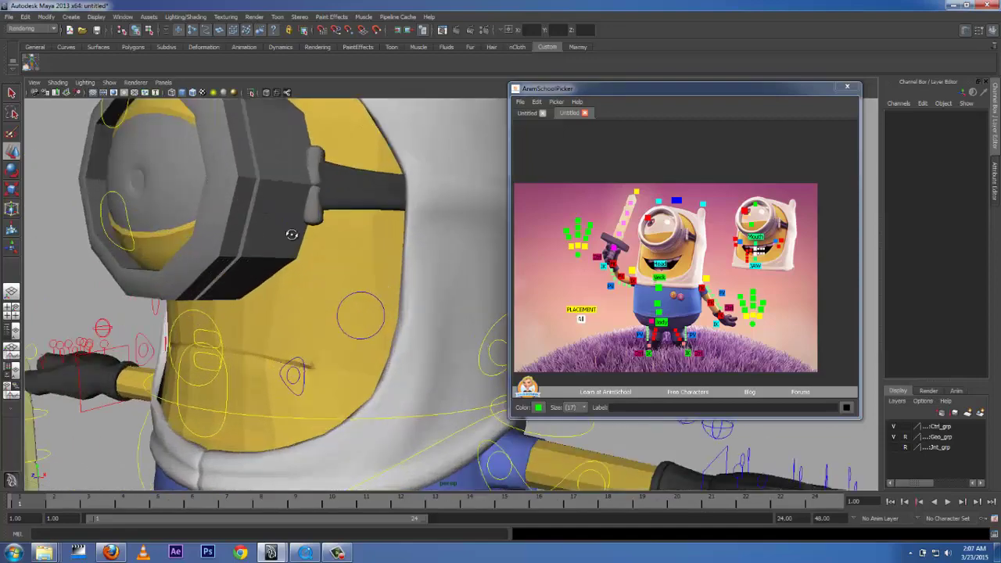
{"action": "scroll", "coordinate": [308, 248], "scroll_direction": "down", "scroll_amount": 9}
{"action": "left_click_drag", "start_coordinate": [393, 272], "coordinate": [448, 276], "text": "alt"}
{"action": "scroll", "coordinate": [448, 276], "scroll_direction": "up", "scroll_amount": 4}
{"action": "scroll", "coordinate": [448, 277], "scroll_direction": "up", "scroll_amount": 3}
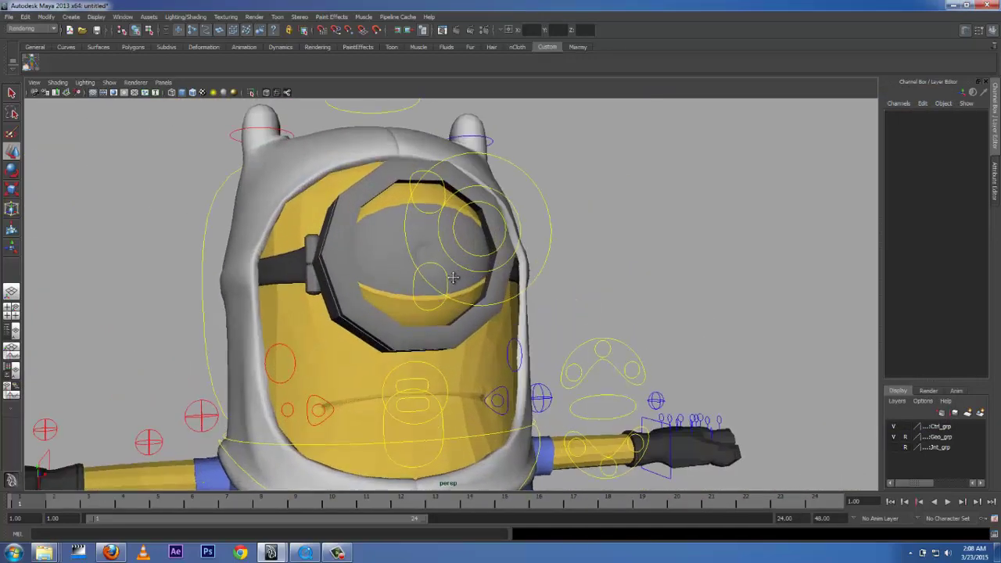
{"action": "scroll", "coordinate": [380, 297], "scroll_direction": "down", "scroll_amount": 1}
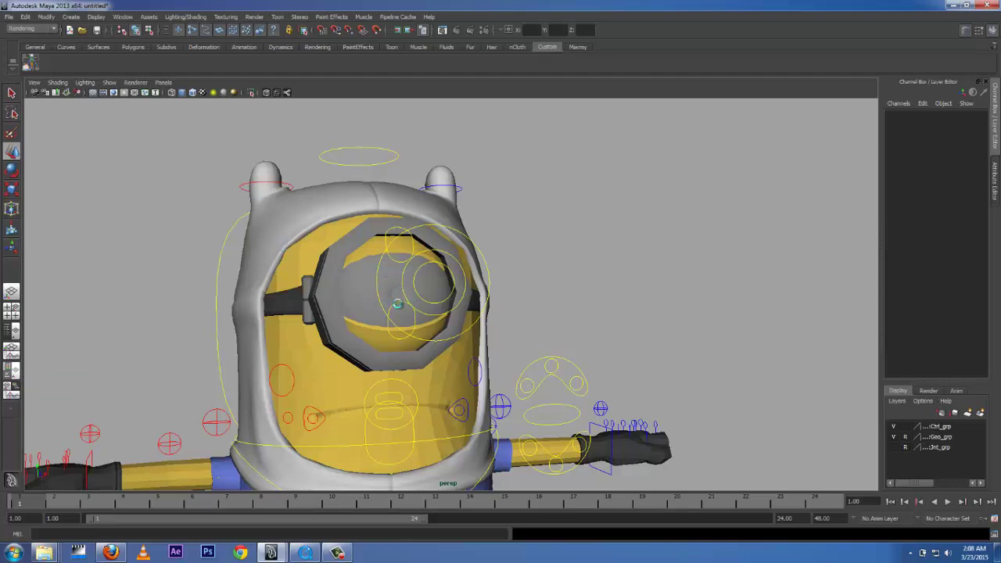
{"action": "key", "text": "space"}
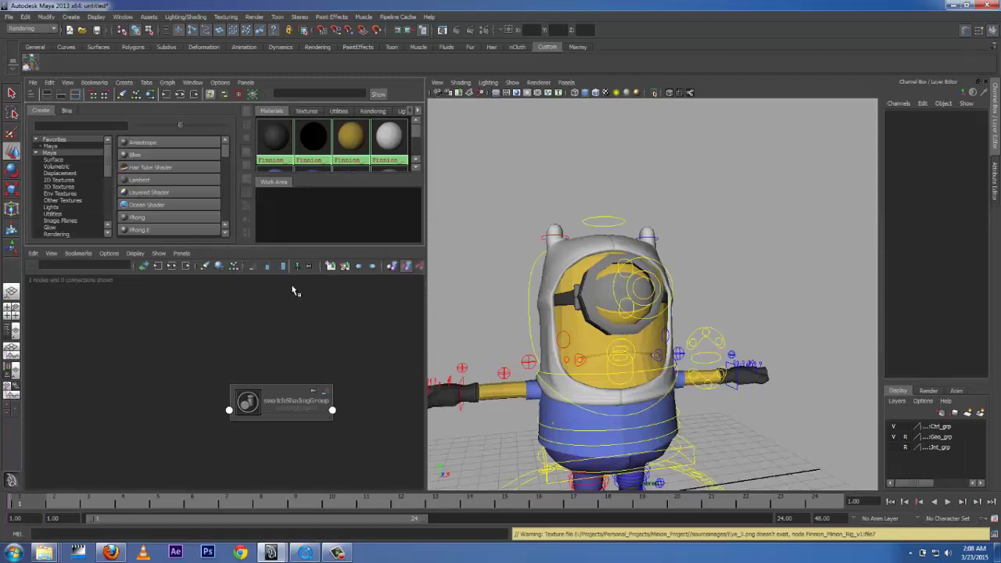
Step: Bring up a floating Outliner window and clear the scene selection
{"action": "left_click", "coordinate": [123, 16]}
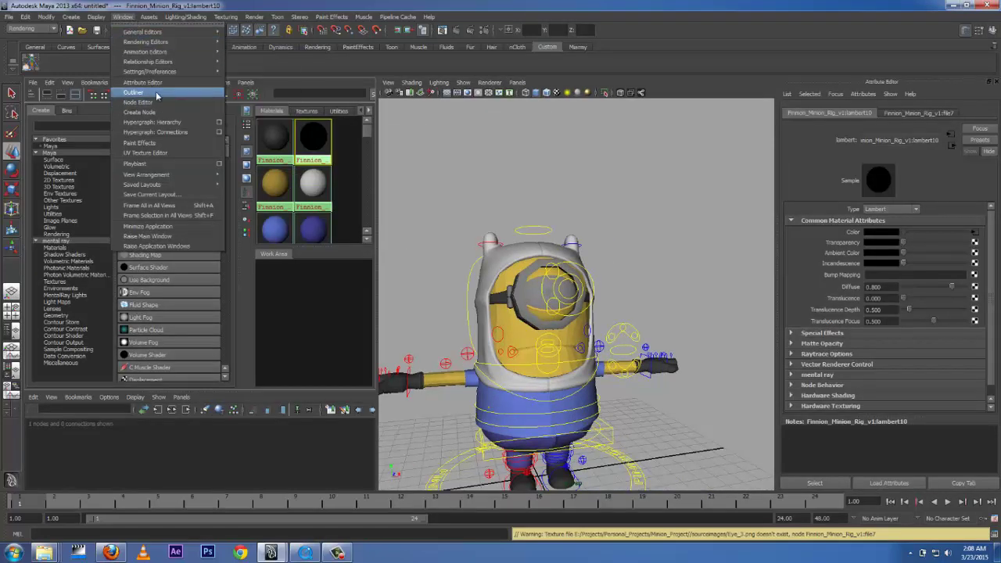
{"action": "left_click", "coordinate": [148, 92]}
{"action": "left_click_drag", "start_coordinate": [194, 143], "coordinate": [264, 107]}
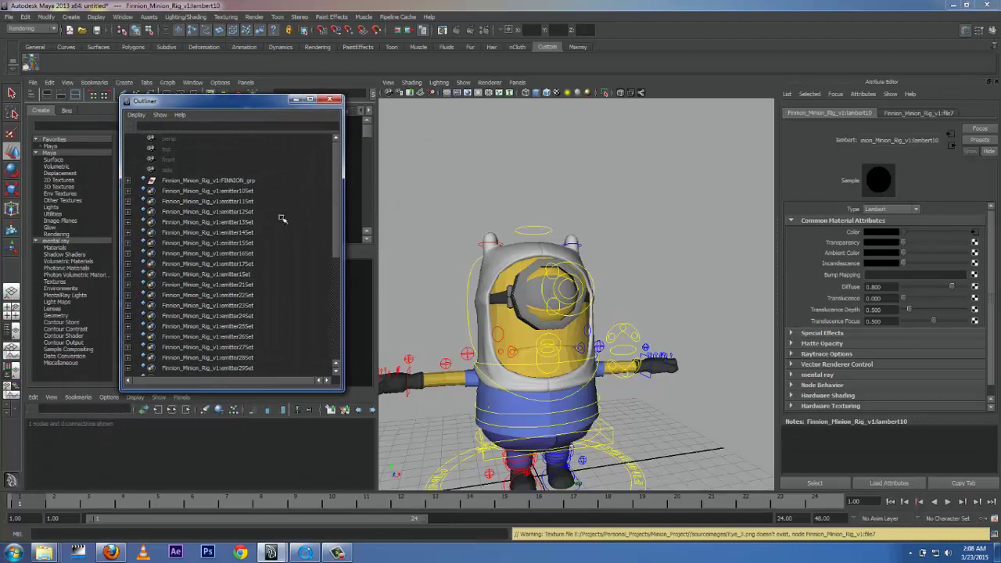
{"action": "right_click", "coordinate": [516, 293]}
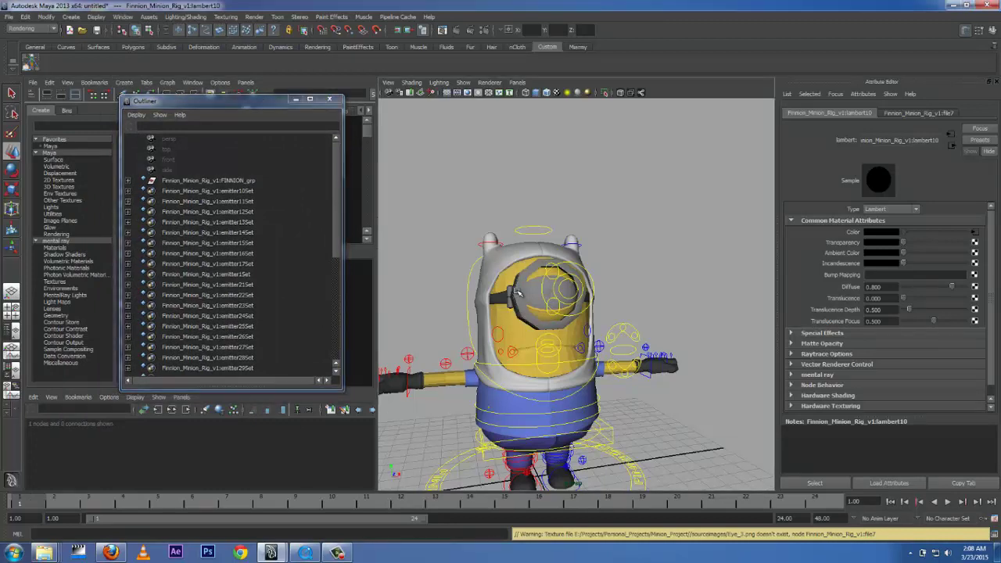
{"action": "left_click", "coordinate": [517, 316]}
{"action": "left_click", "coordinate": [636, 248]}
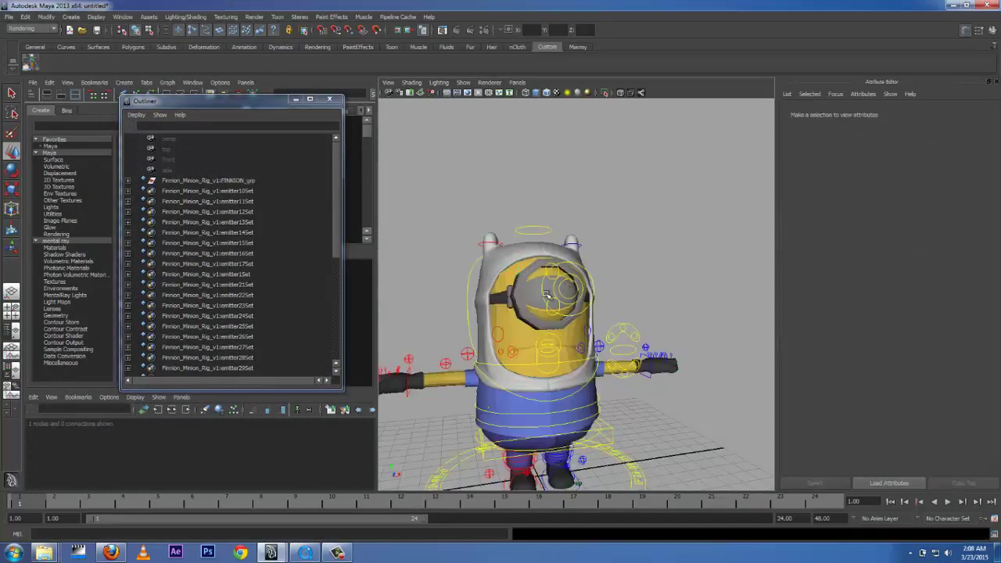
Step: Expand FINNION_grp and FINNION_geo_grp to list the rig's geometry, selecting Leg_R_geo
{"action": "left_click", "coordinate": [172, 182]}
{"action": "left_click", "coordinate": [129, 181]}
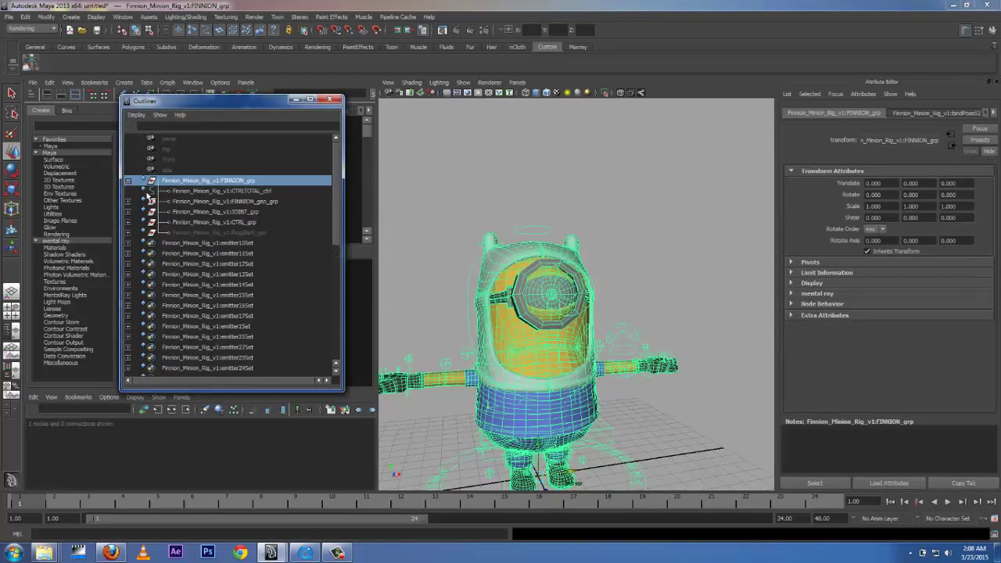
{"action": "left_click", "coordinate": [195, 202]}
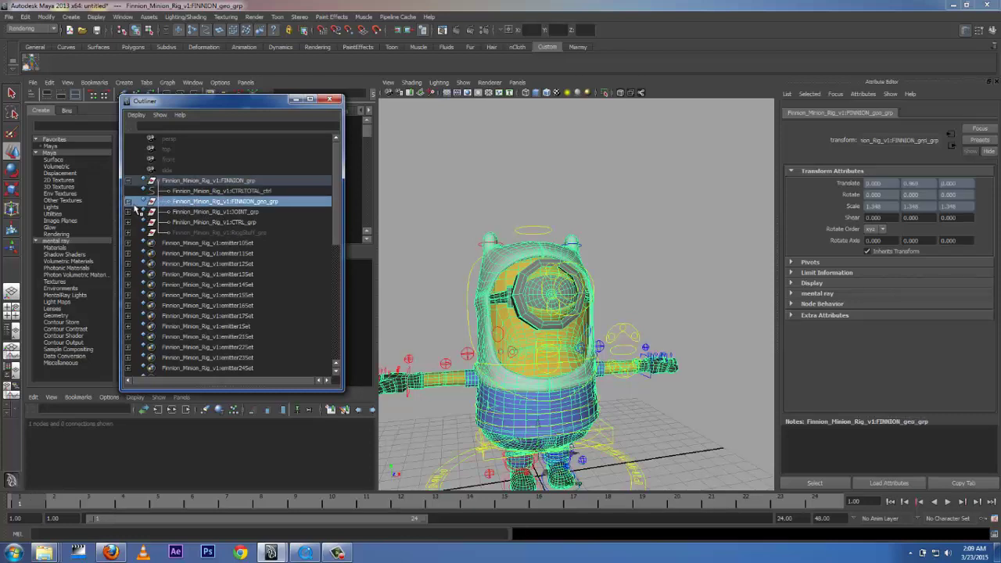
{"action": "left_click", "coordinate": [210, 223]}
{"action": "left_click", "coordinate": [209, 212]}
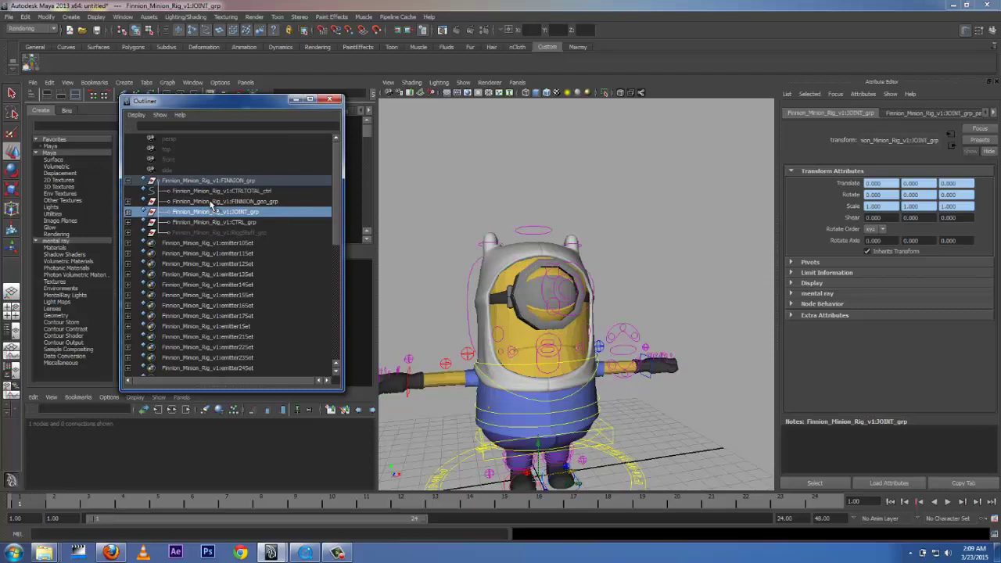
{"action": "left_click", "coordinate": [214, 201]}
{"action": "left_click", "coordinate": [128, 201]}
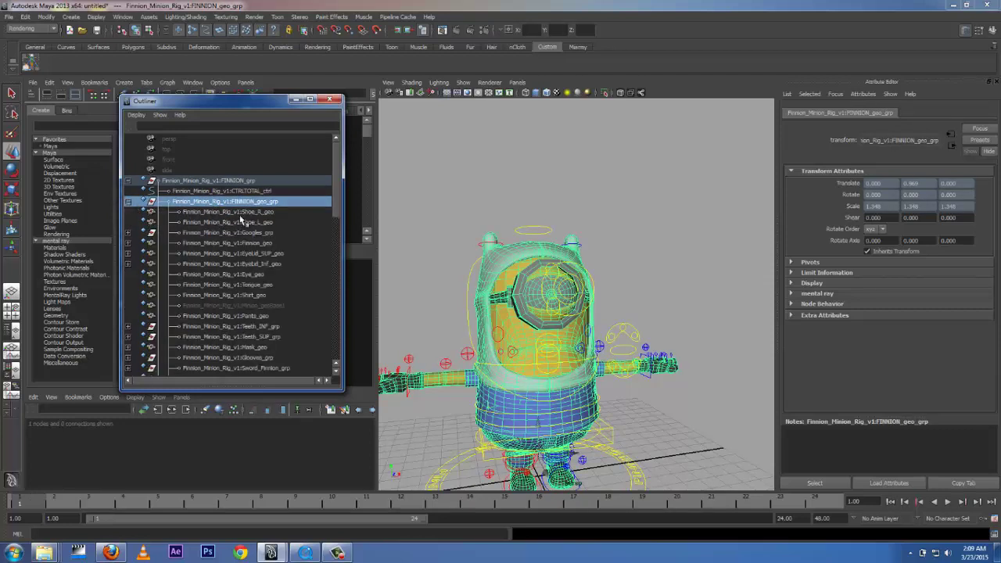
{"action": "left_click_drag", "start_coordinate": [335, 212], "coordinate": [336, 239]}
{"action": "left_click", "coordinate": [249, 307]}
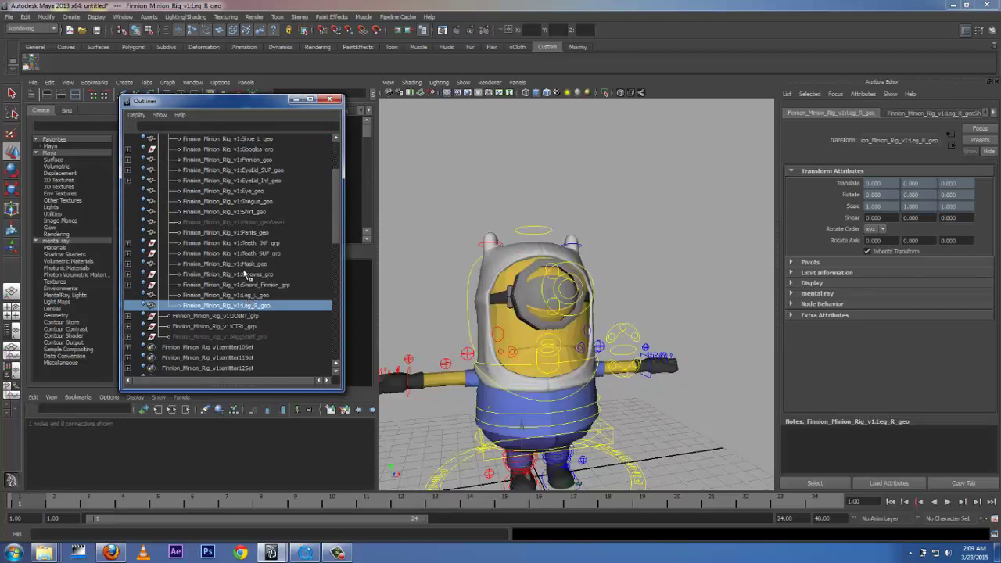
Step: Check the other geometry and groups, select Eye_geo, and move the Outliner off the swatches
{"action": "left_click", "coordinate": [254, 201]}
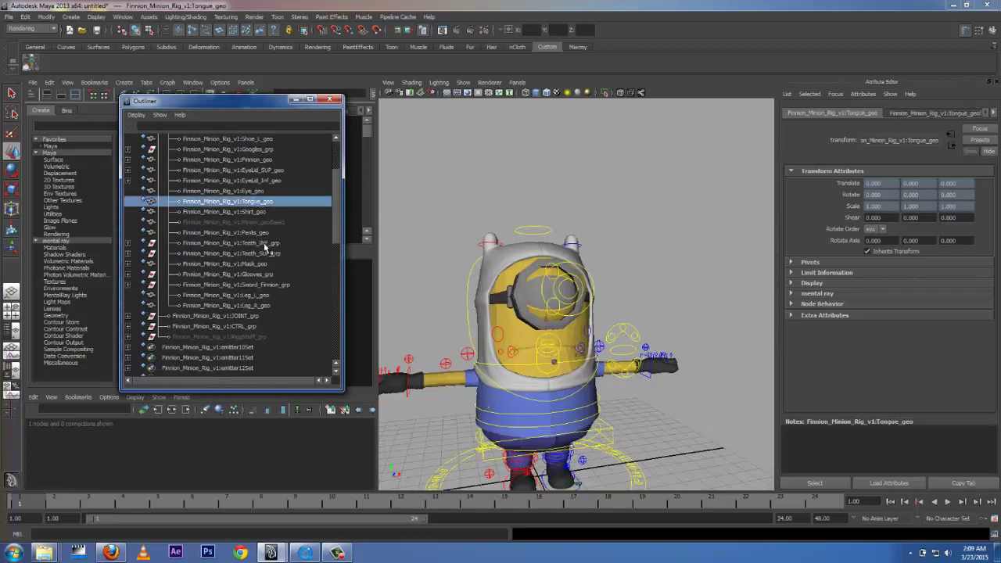
{"action": "scroll", "coordinate": [337, 249], "scroll_direction": "down", "scroll_amount": 2}
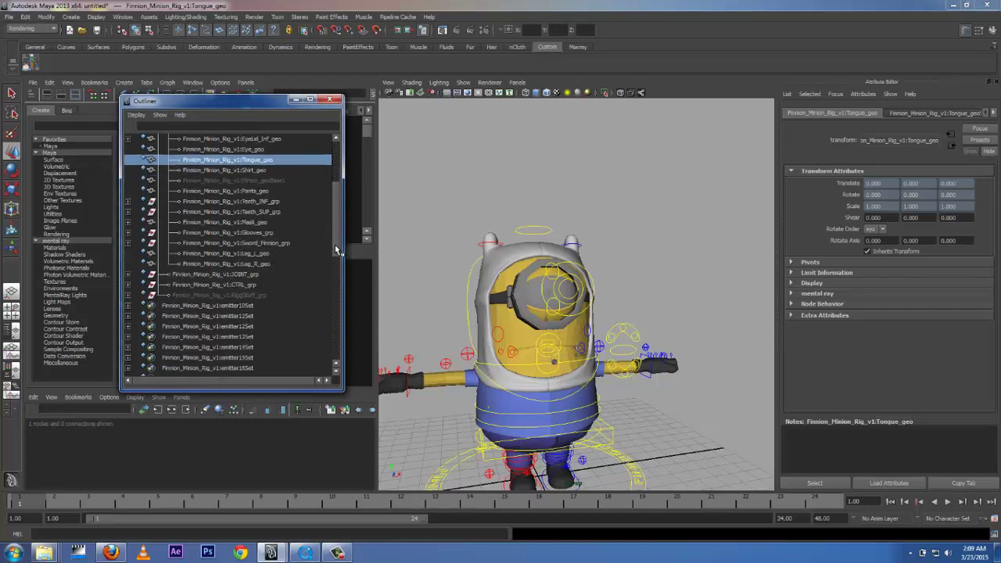
{"action": "scroll", "coordinate": [337, 249], "scroll_direction": "up", "scroll_amount": 1}
{"action": "left_click", "coordinate": [248, 274]}
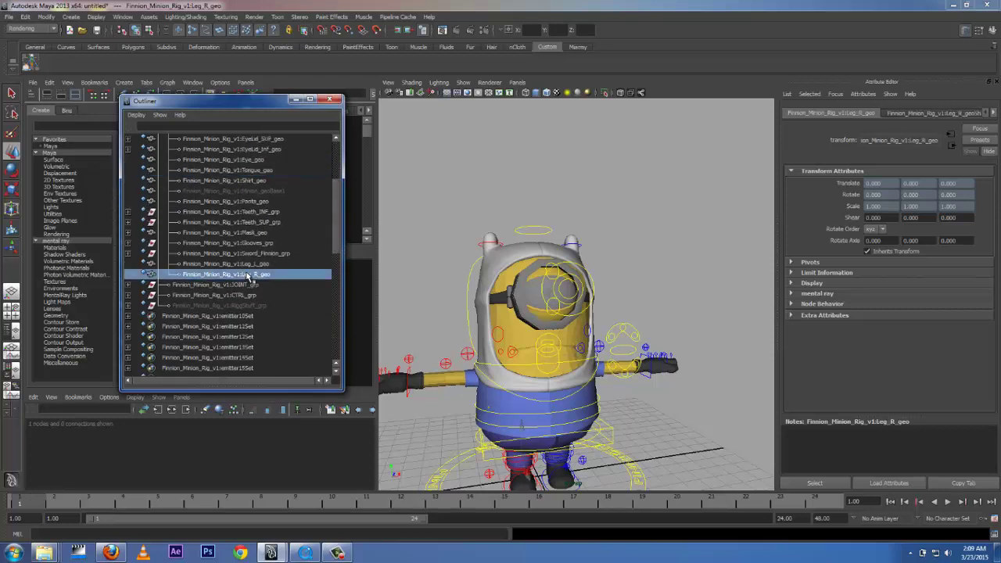
{"action": "left_click", "coordinate": [250, 263]}
{"action": "left_click", "coordinate": [254, 254]}
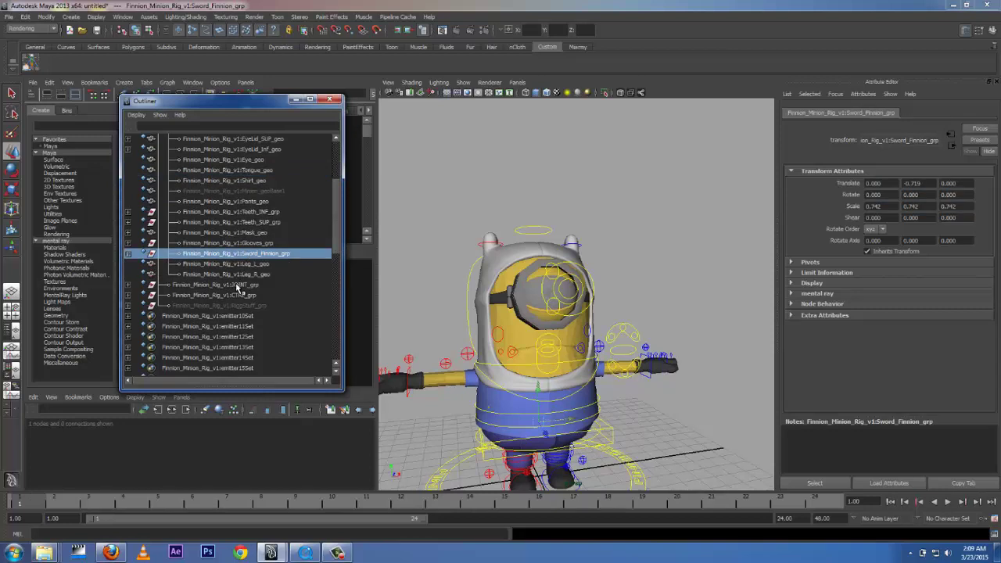
{"action": "left_click", "coordinate": [241, 286]}
{"action": "left_click", "coordinate": [241, 295]}
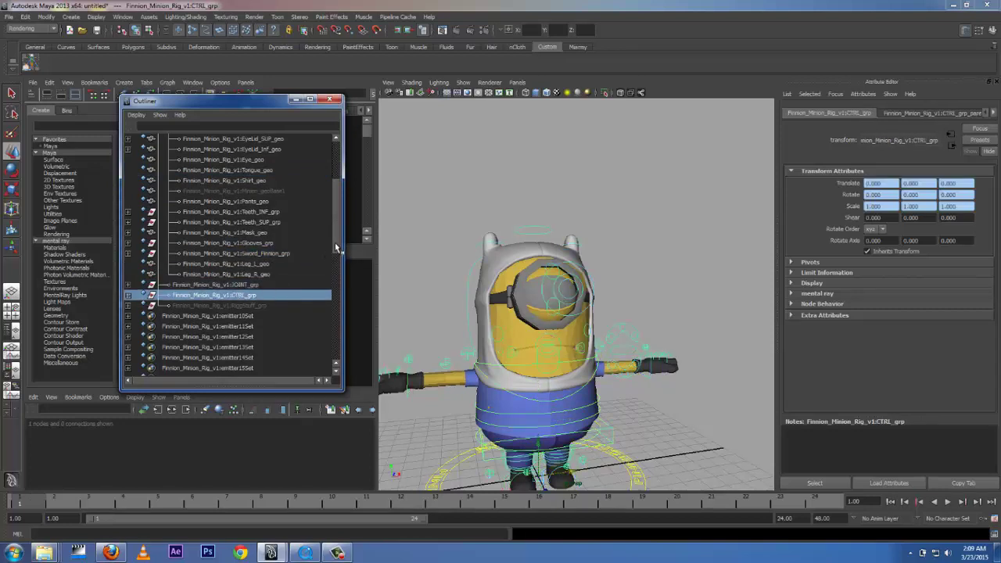
{"action": "scroll", "coordinate": [336, 238], "scroll_direction": "up", "scroll_amount": 2}
{"action": "scroll", "coordinate": [337, 237], "scroll_direction": "up", "scroll_amount": 7}
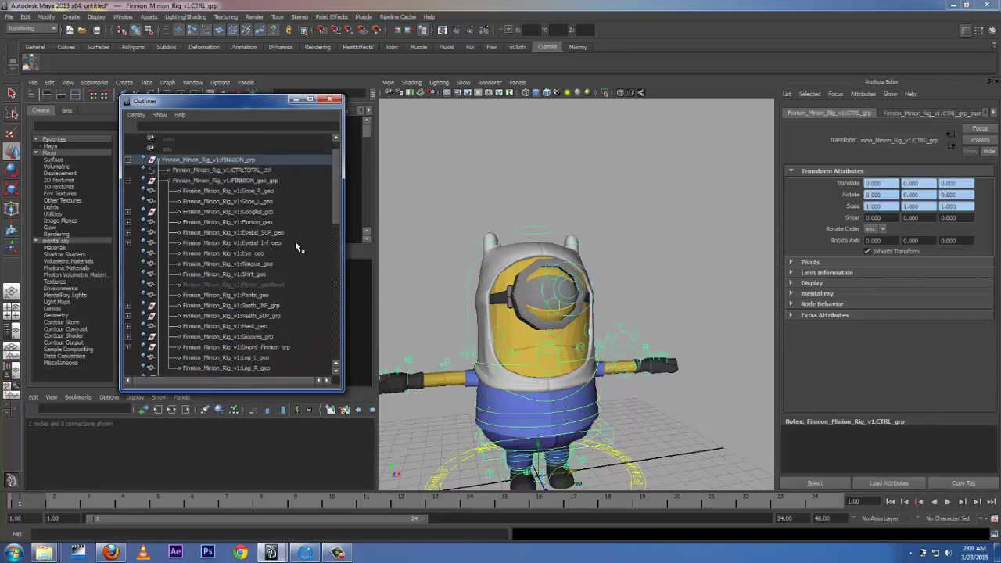
{"action": "left_click", "coordinate": [235, 254]}
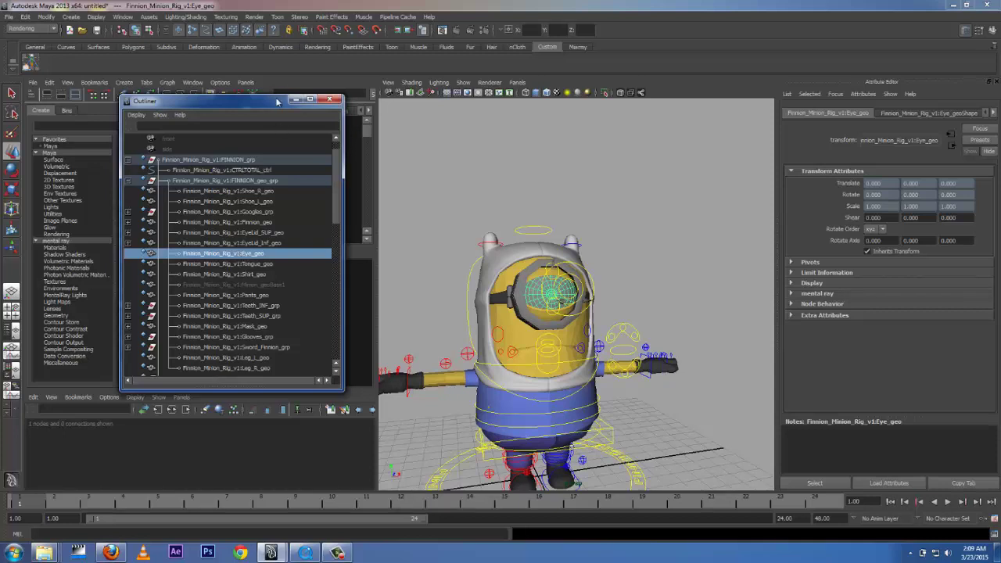
{"action": "left_click_drag", "start_coordinate": [275, 102], "coordinate": [190, 222]}
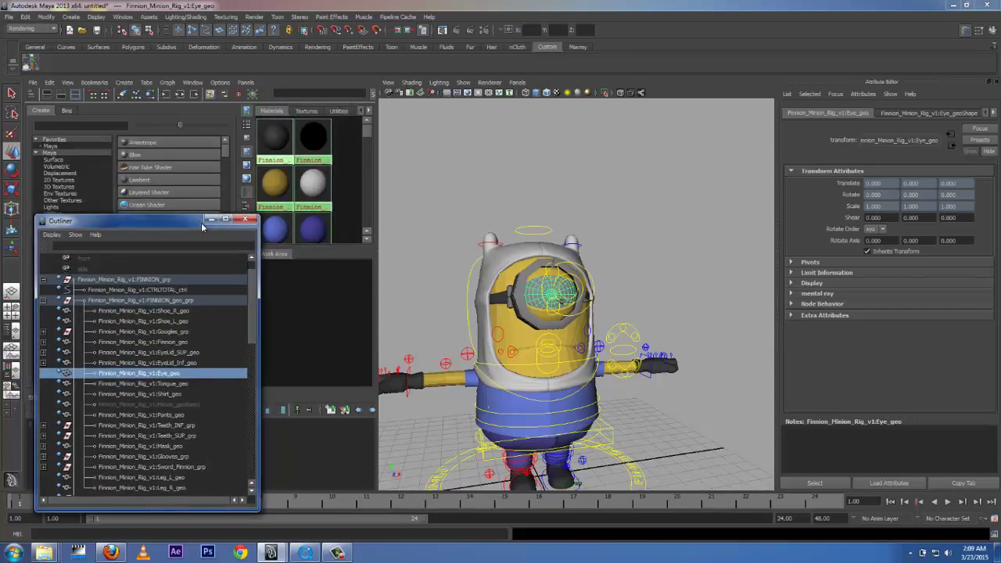
Step: Assign the black lambert10 material to the selected Eye_geo
{"action": "left_click", "coordinate": [170, 382]}
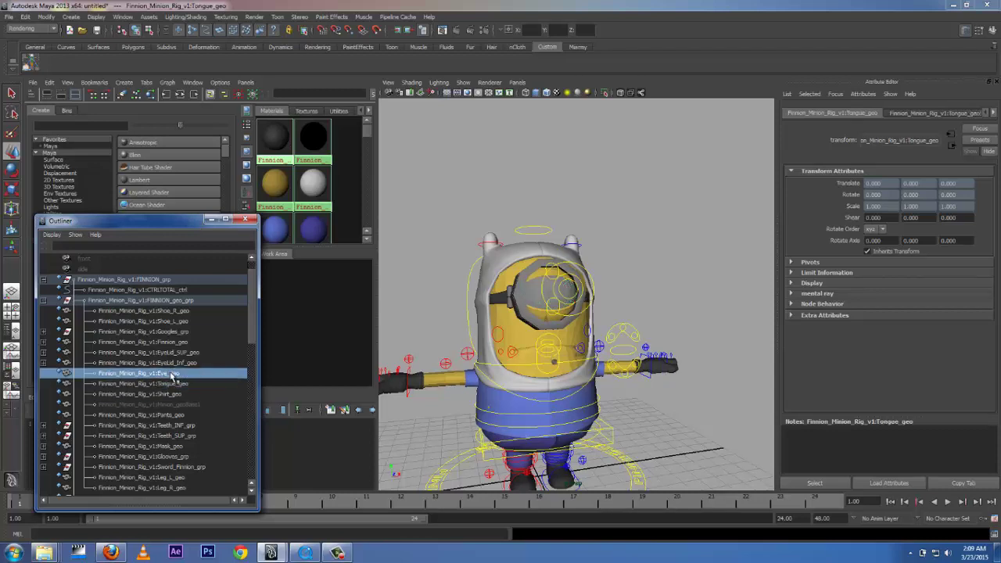
{"action": "left_click", "coordinate": [172, 374]}
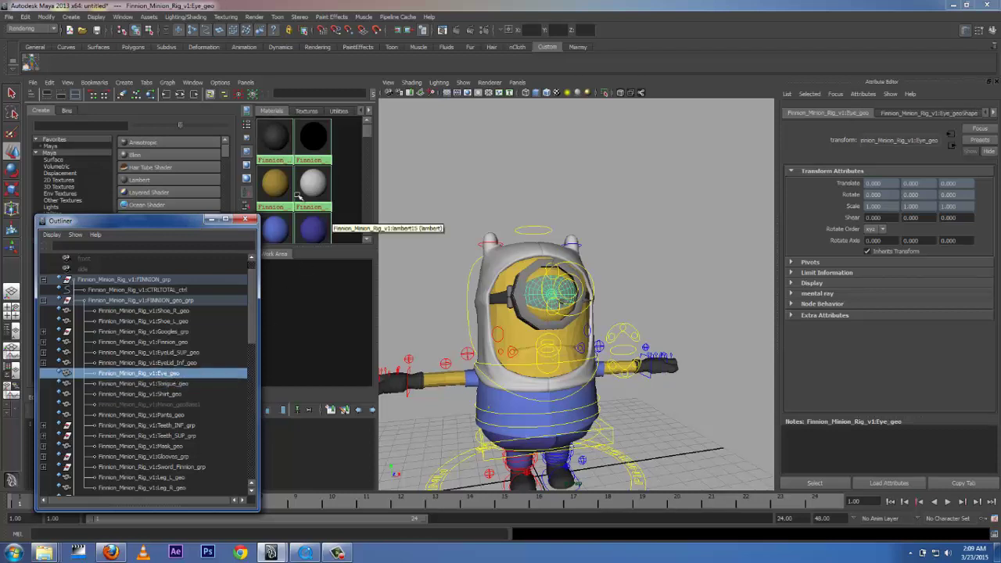
{"action": "right_click", "coordinate": [317, 143]}
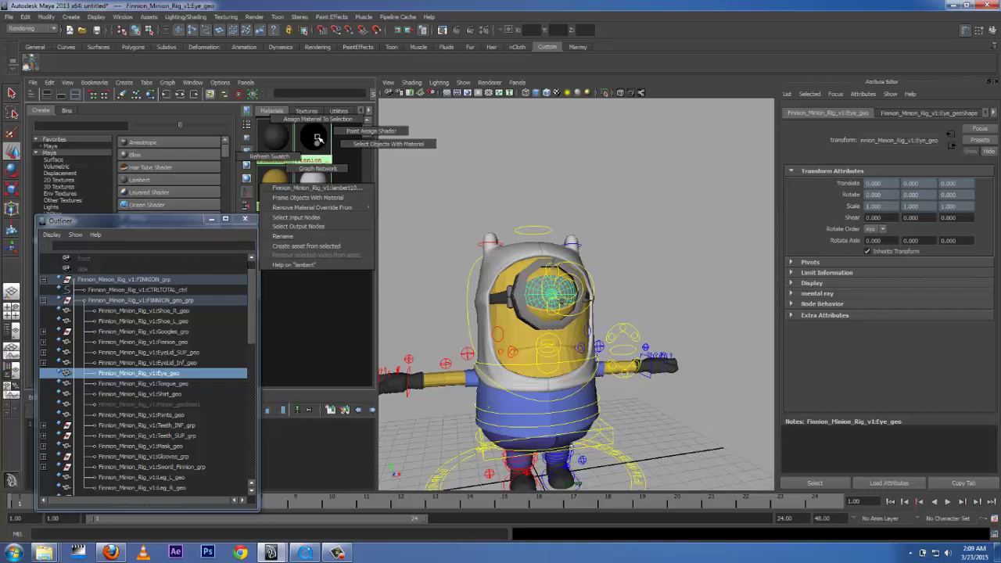
{"action": "left_click", "coordinate": [320, 119]}
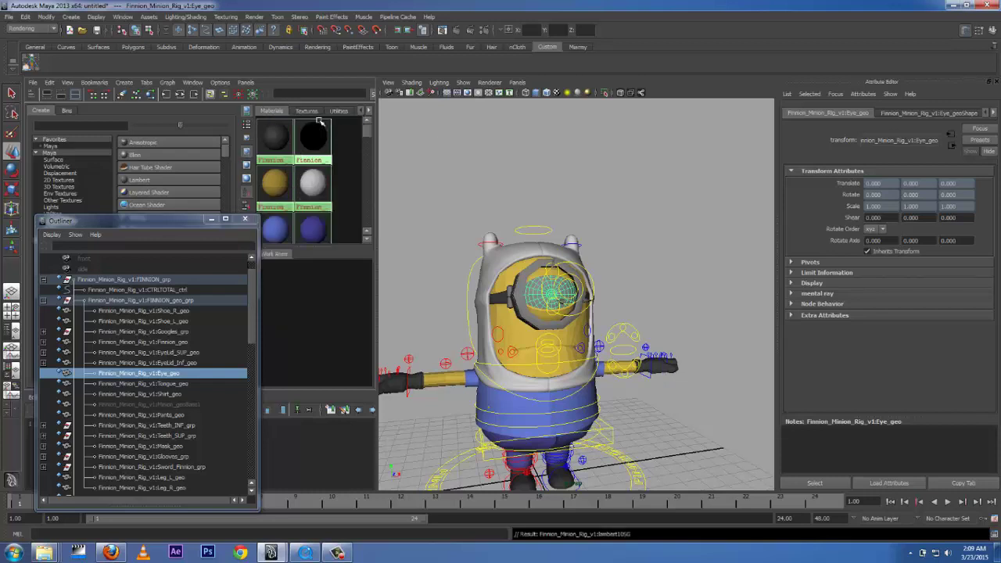
Step: Turn on textured display in the viewport and show lambert10's attributes
{"action": "scroll", "coordinate": [549, 268], "scroll_direction": "up", "scroll_amount": 3}
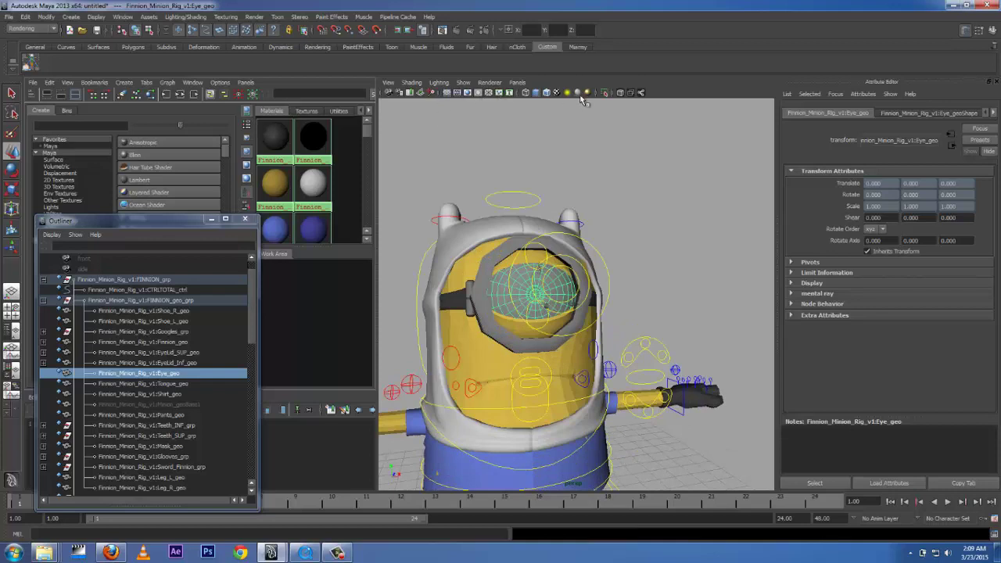
{"action": "left_click", "coordinate": [544, 93]}
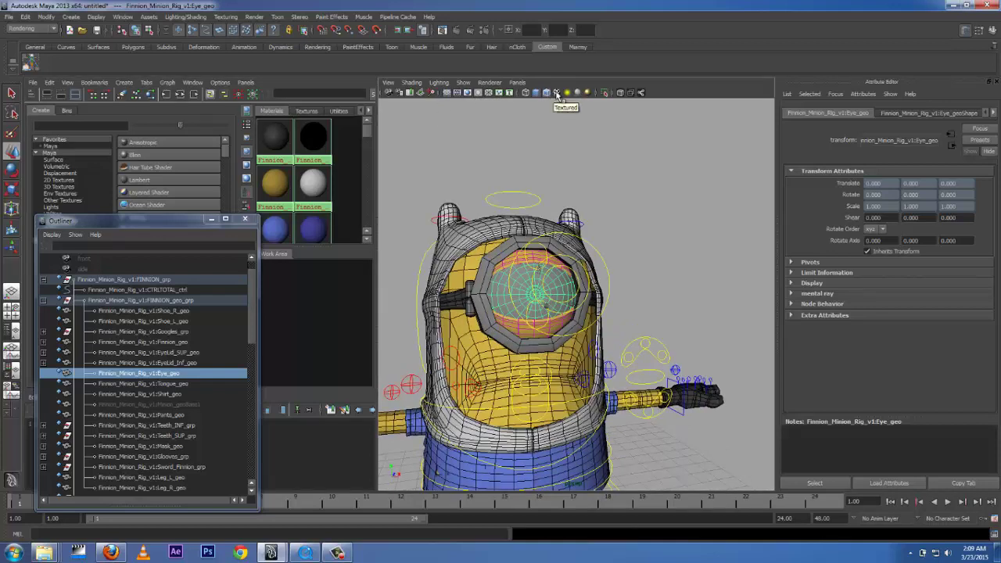
{"action": "left_click", "coordinate": [556, 93]}
{"action": "left_click", "coordinate": [548, 93]}
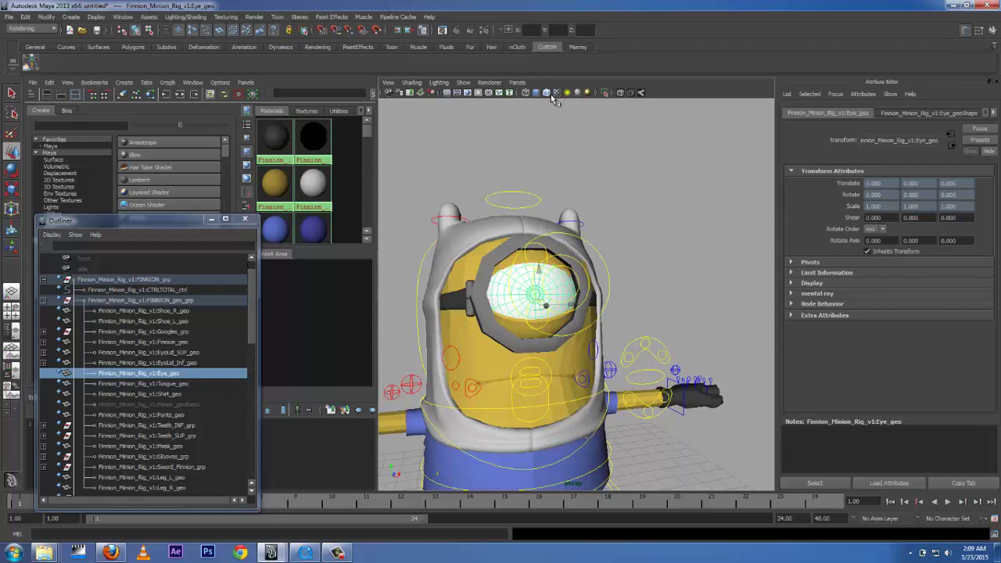
{"action": "left_click", "coordinate": [317, 144]}
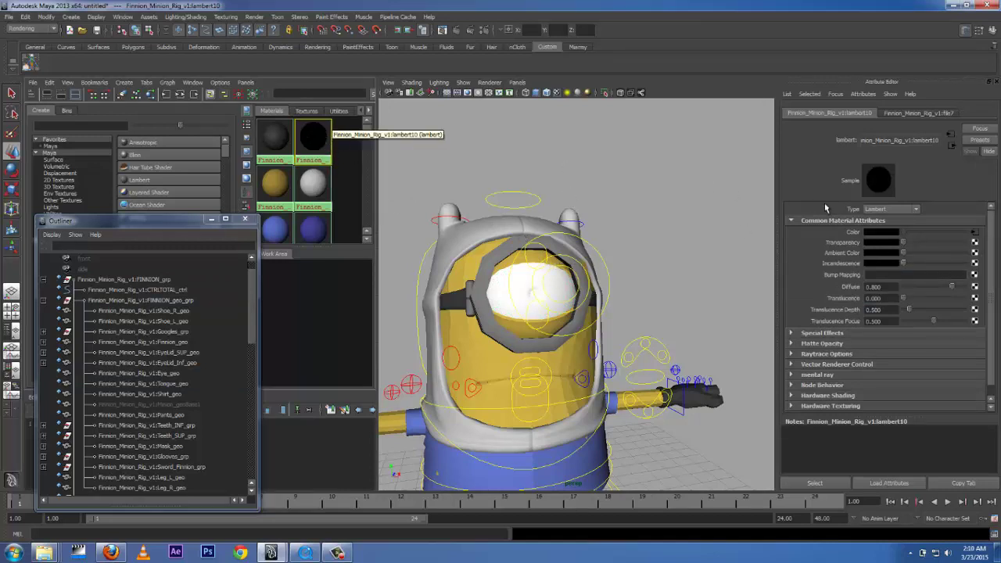
Step: Relink file7's missing Eye_3.png to Desktop\Minion_2\Minion_v1\FINNIONEYE.png
{"action": "left_click", "coordinate": [976, 234]}
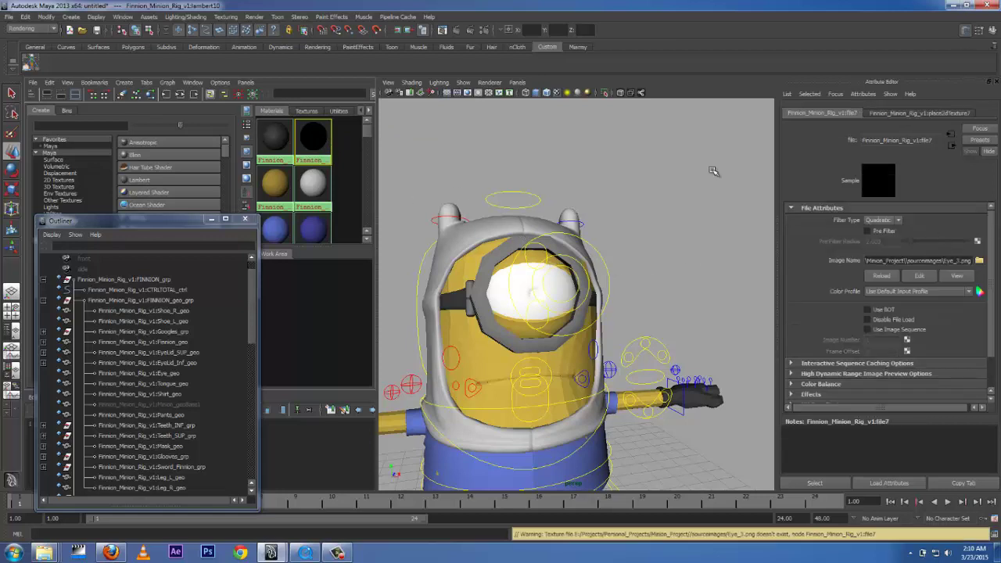
{"action": "left_click_drag", "start_coordinate": [946, 261], "coordinate": [973, 261]}
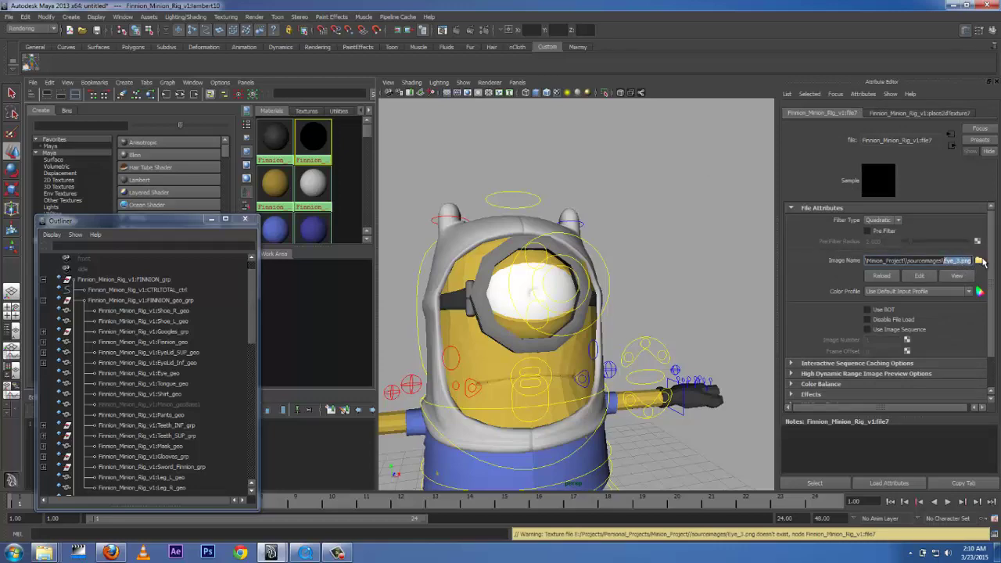
{"action": "left_click", "coordinate": [979, 261]}
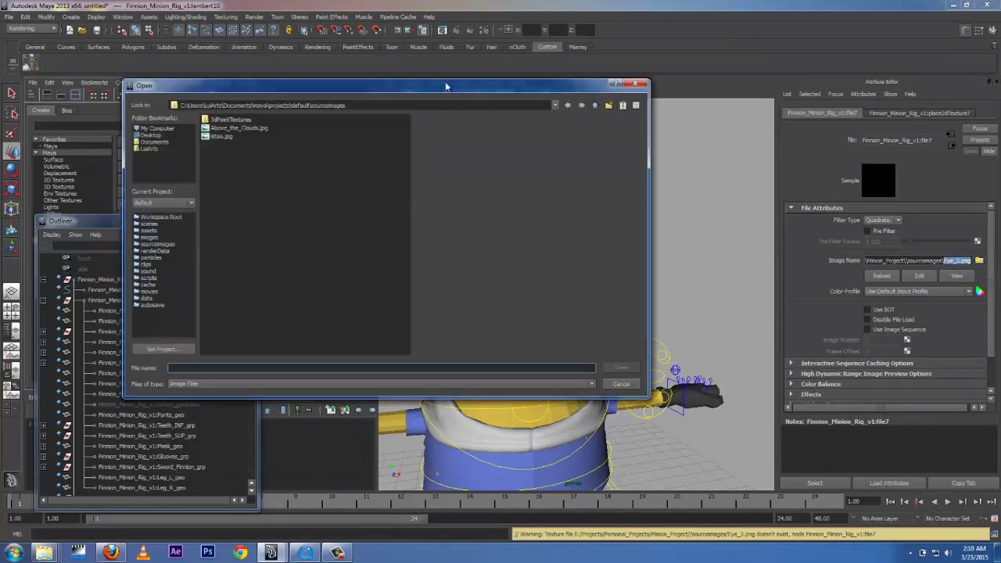
{"action": "left_click_drag", "start_coordinate": [446, 86], "coordinate": [463, 96]}
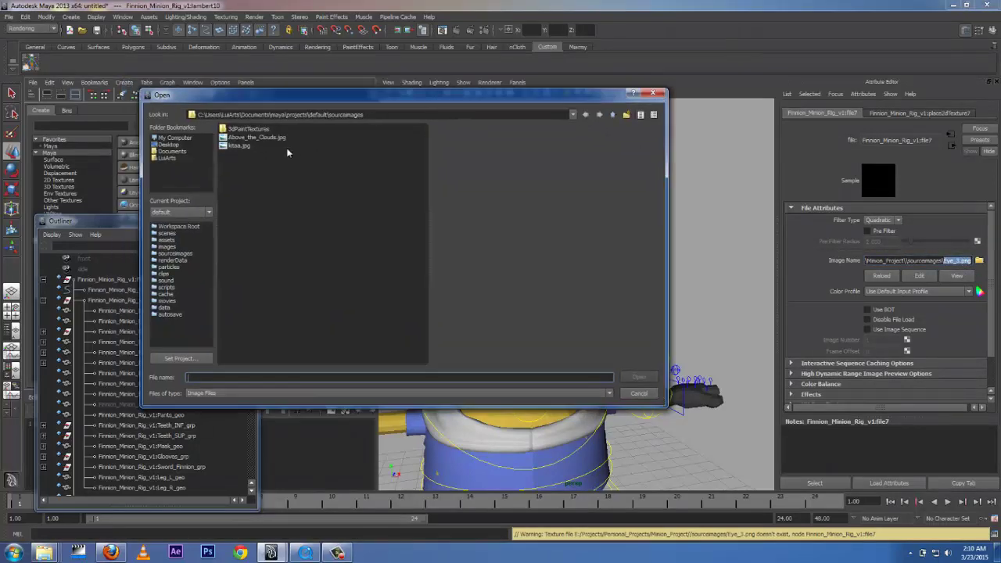
{"action": "left_click", "coordinate": [168, 145]}
{"action": "left_click", "coordinate": [238, 129]}
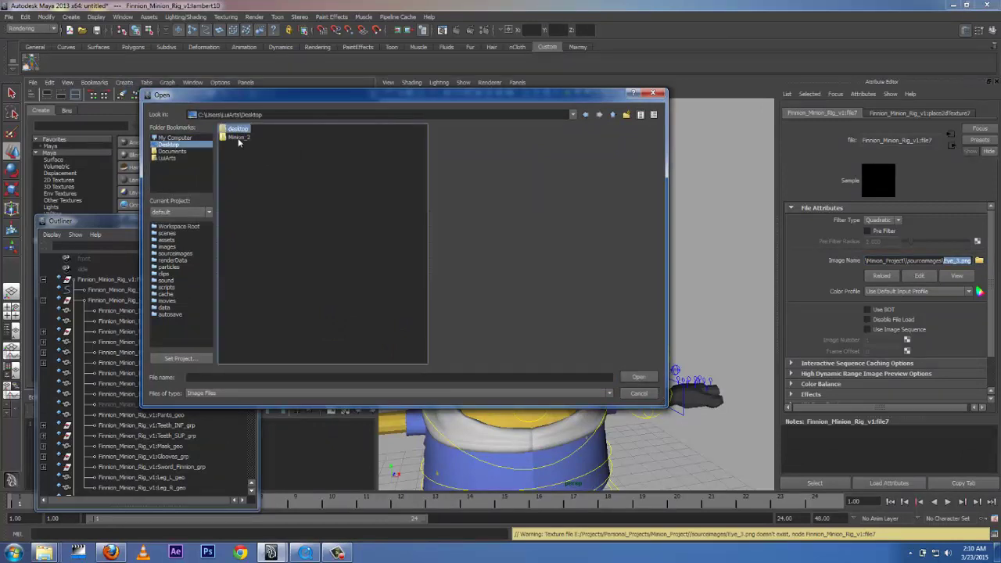
{"action": "double_click", "coordinate": [239, 139]}
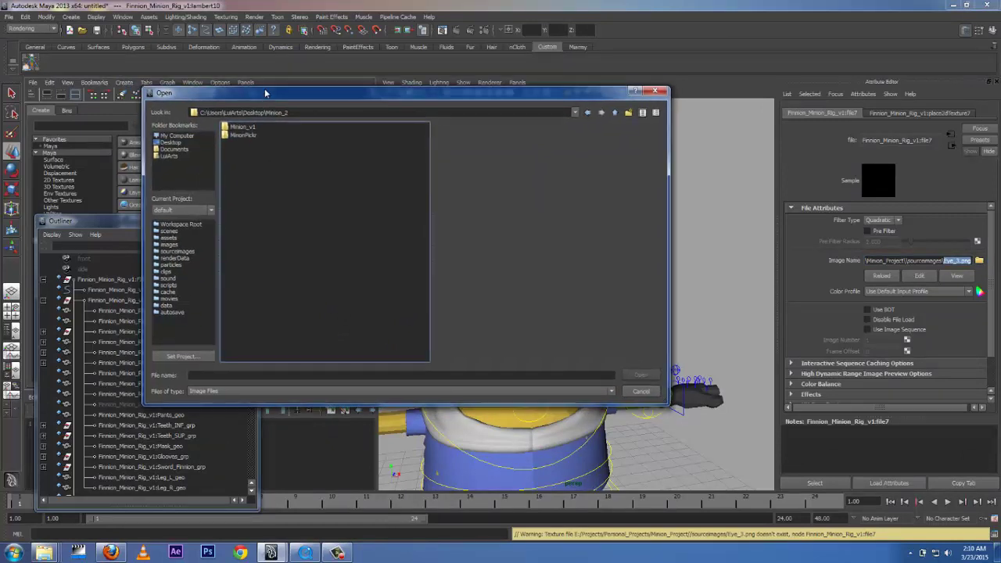
{"action": "left_click_drag", "start_coordinate": [264, 97], "coordinate": [268, 91]}
{"action": "double_click", "coordinate": [247, 126]}
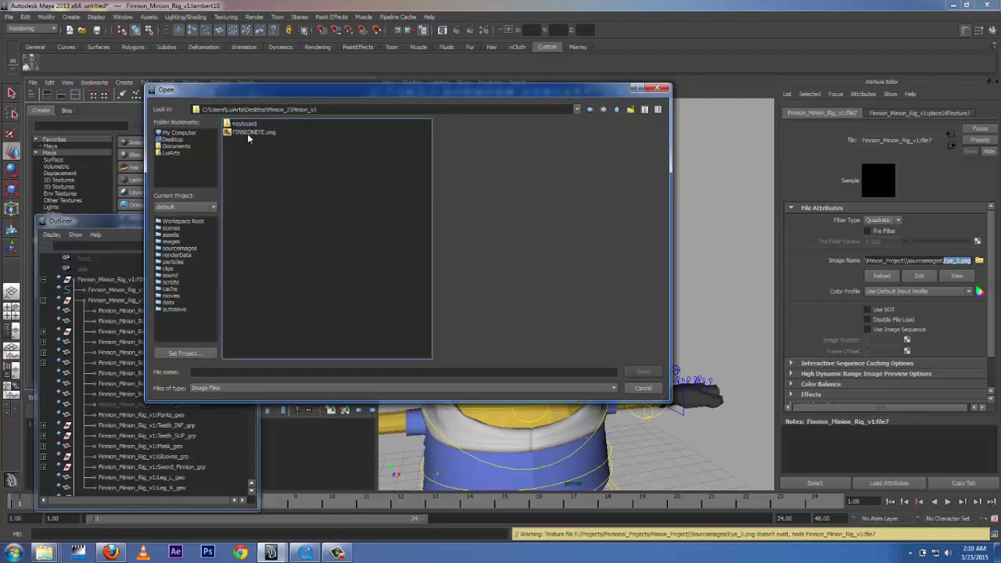
{"action": "left_click", "coordinate": [249, 132]}
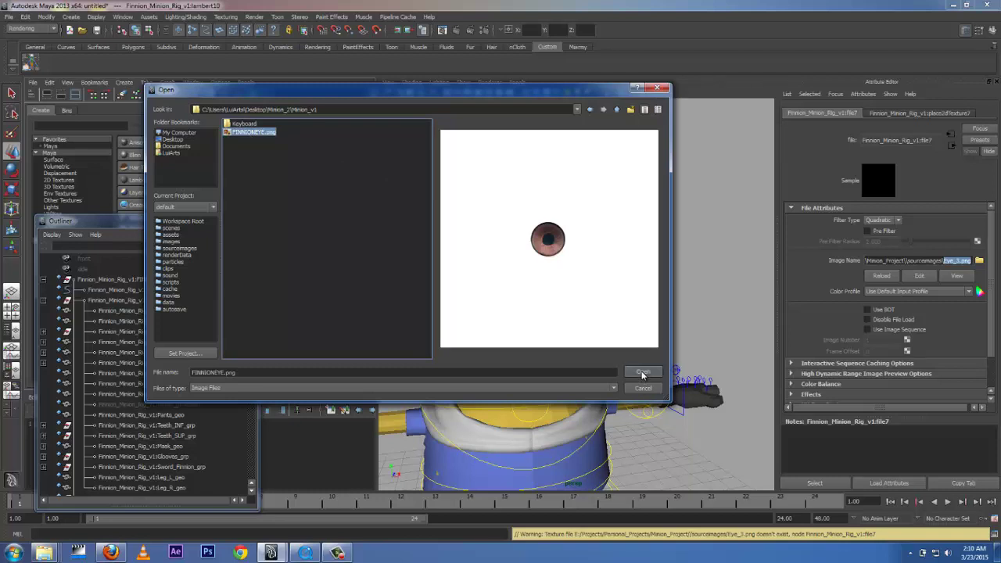
{"action": "left_click", "coordinate": [643, 373]}
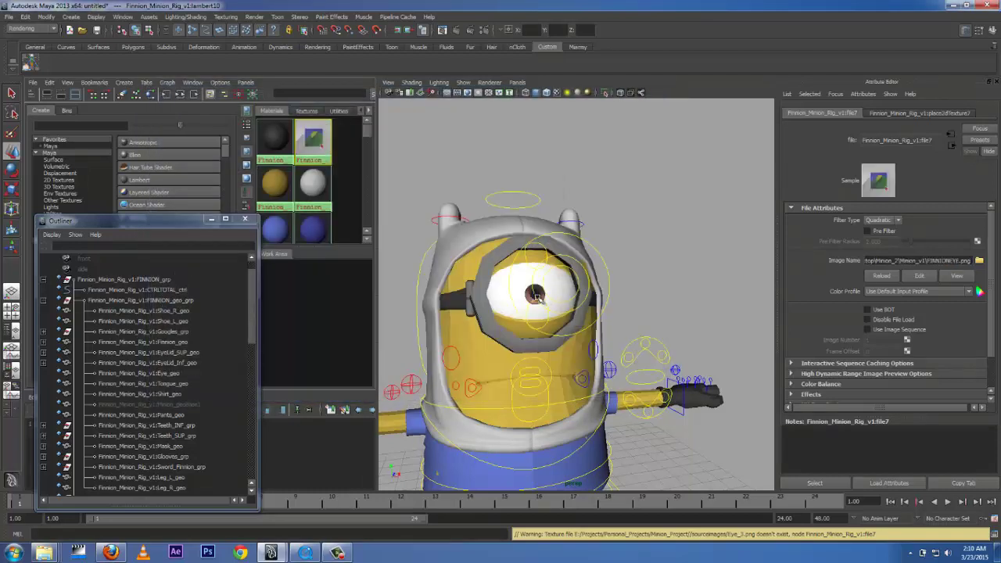
Step: Close the Outliner, maximise the perspective panel, and frame the whole textured minion from the front
{"action": "left_click", "coordinate": [260, 221]}
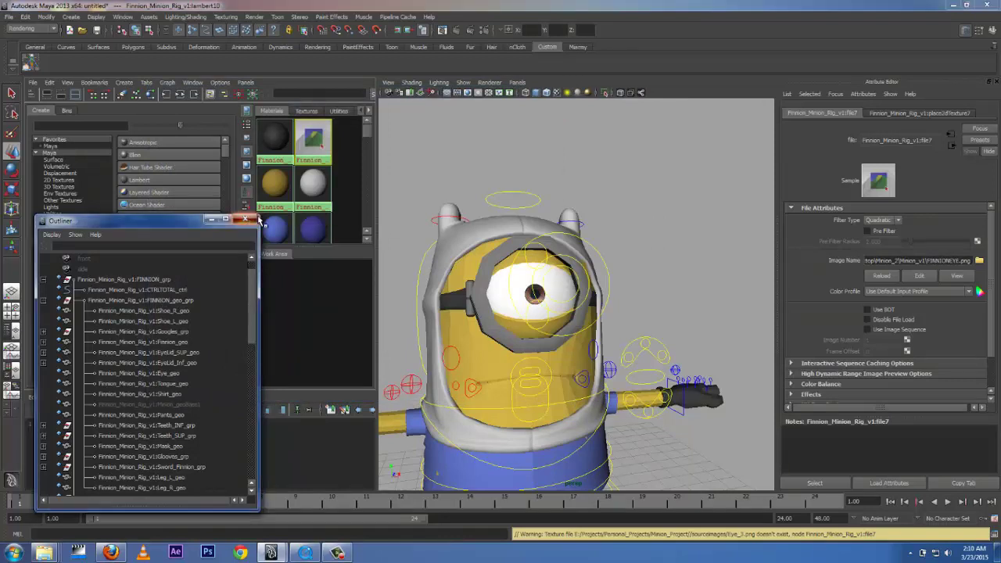
{"action": "left_click", "coordinate": [249, 219]}
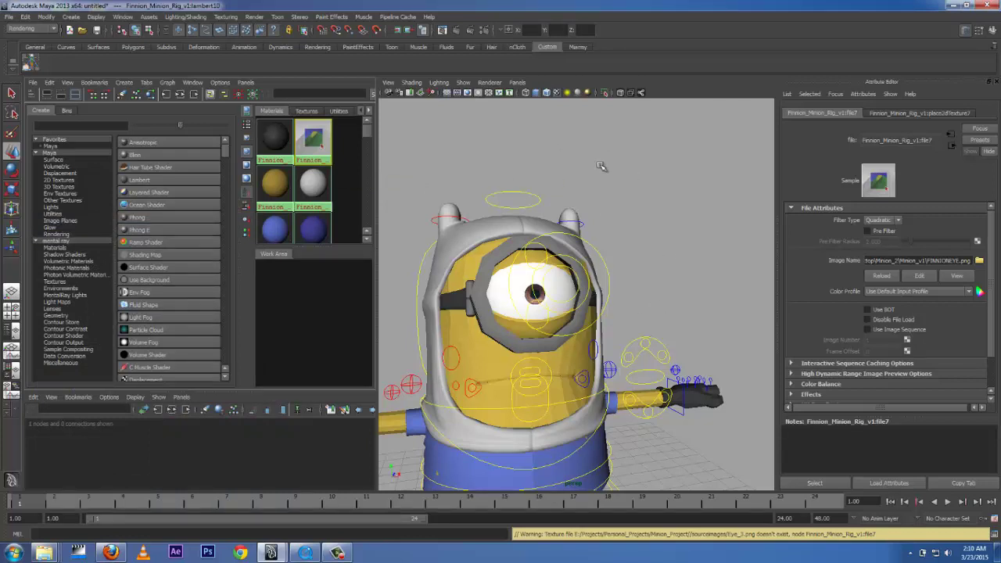
{"action": "key", "text": "space"}
{"action": "key", "text": "a"}
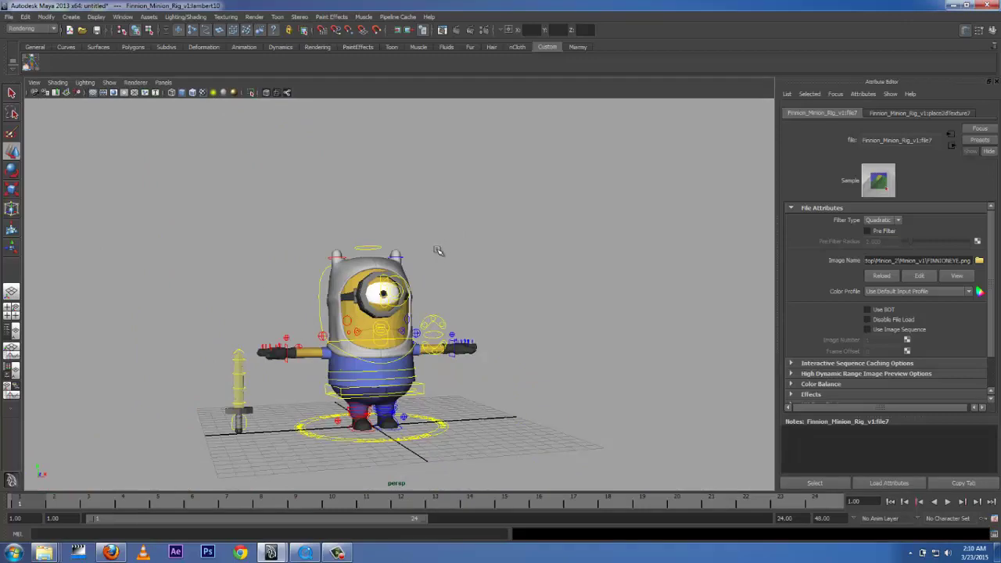
{"action": "scroll", "coordinate": [439, 250], "scroll_direction": "up", "scroll_amount": 5}
{"action": "left_click_drag", "start_coordinate": [437, 287], "coordinate": [345, 305], "text": "alt"}
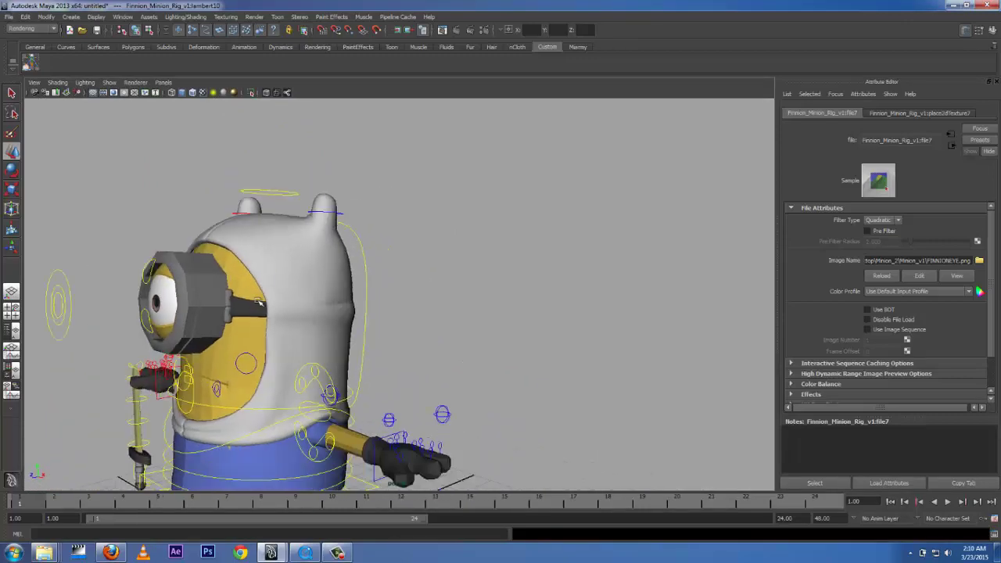
{"action": "left_click_drag", "start_coordinate": [259, 303], "coordinate": [294, 230], "text": "alt"}
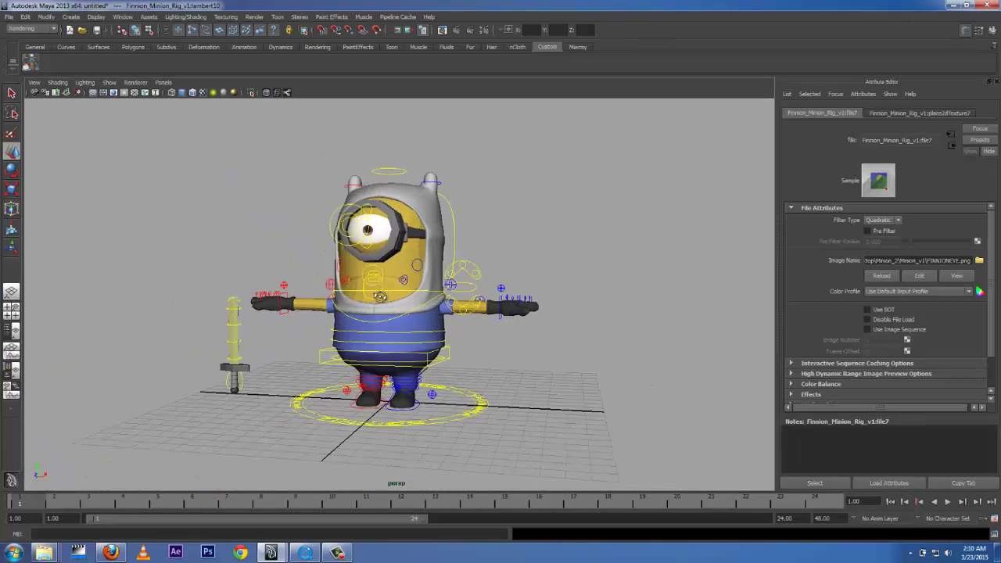
{"action": "scroll", "coordinate": [374, 274], "scroll_direction": "up", "scroll_amount": 4}
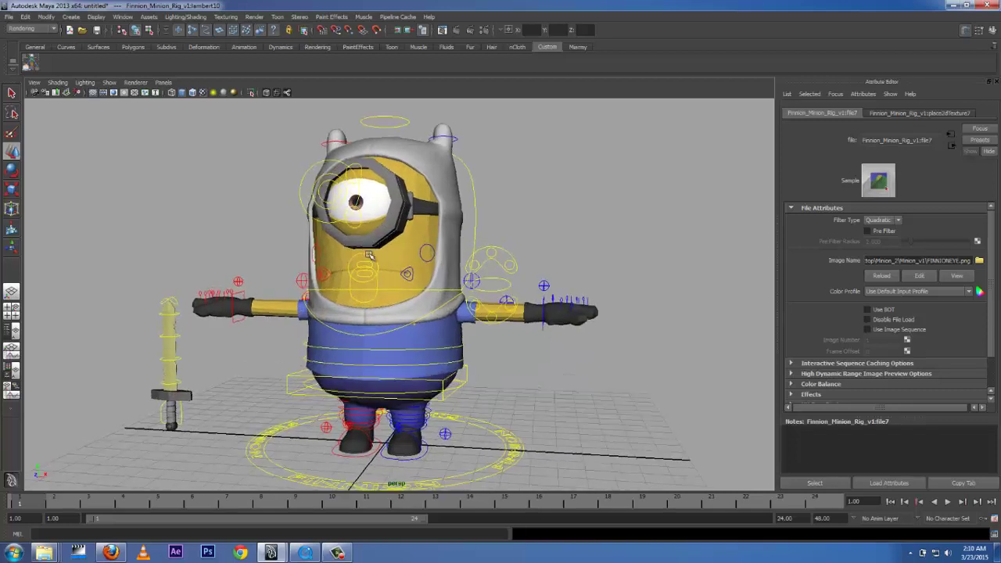